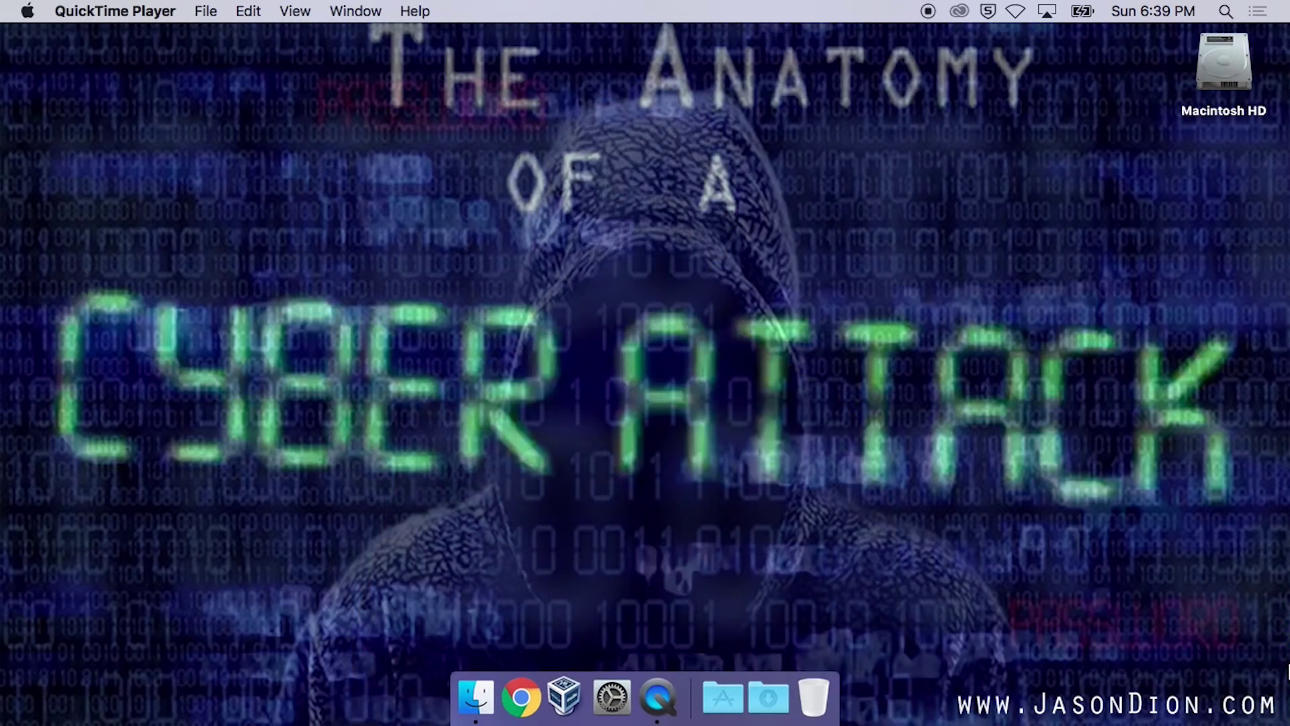
Set the Kali VM's first network adapter to NAT in VirtualBox and boot Kali
{"action": "left_click", "coordinate": [564, 697]}
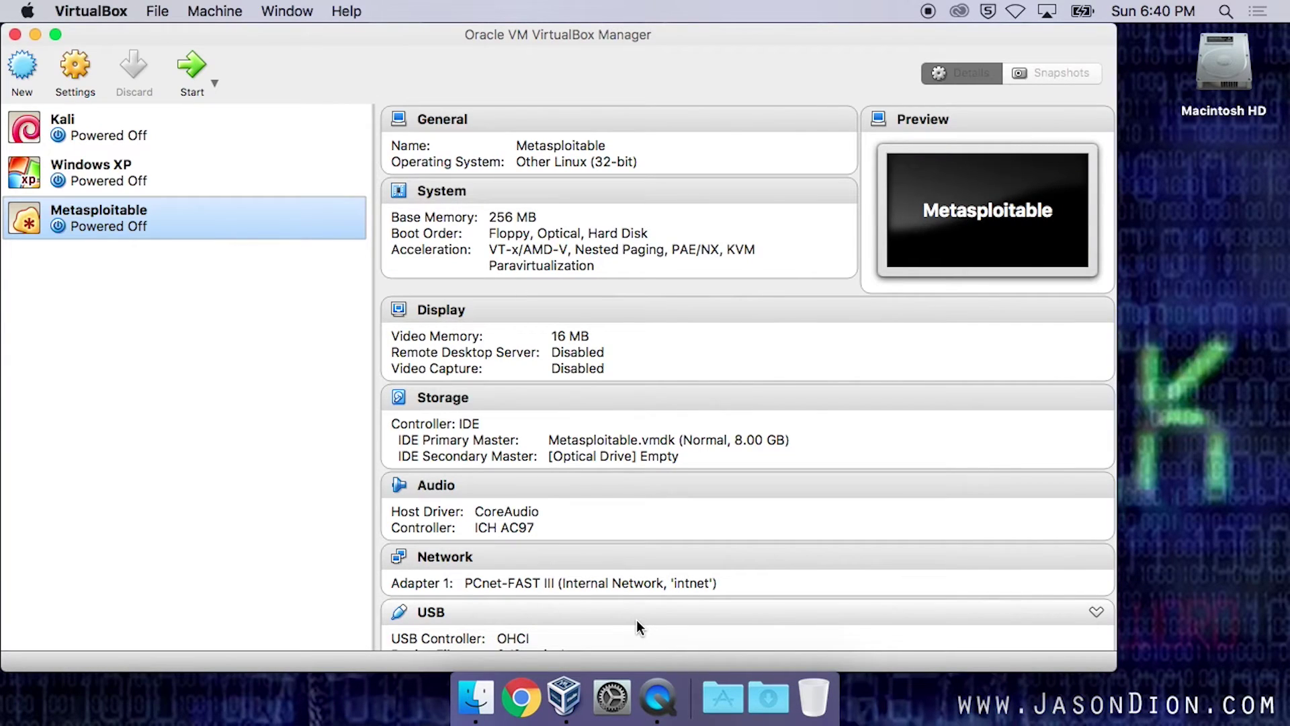
{"action": "left_click", "coordinate": [336, 135]}
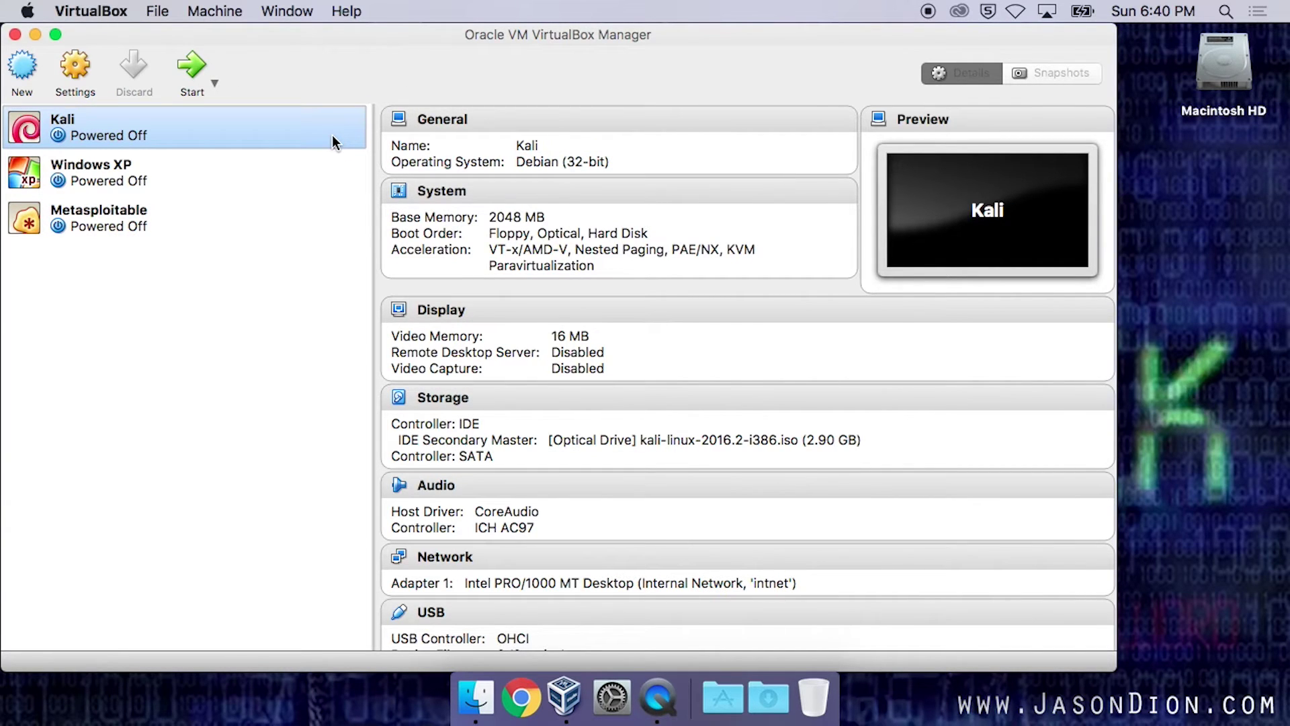
{"action": "left_click", "coordinate": [445, 557]}
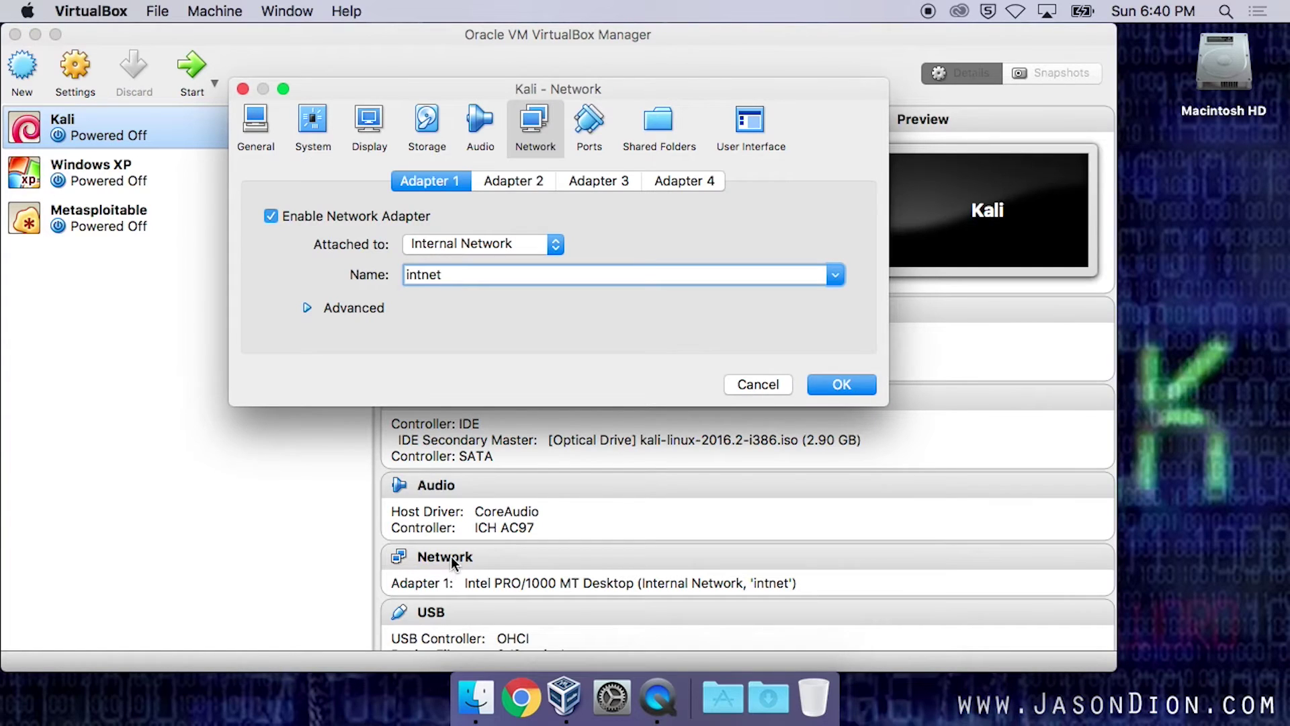
{"action": "left_click", "coordinate": [551, 246]}
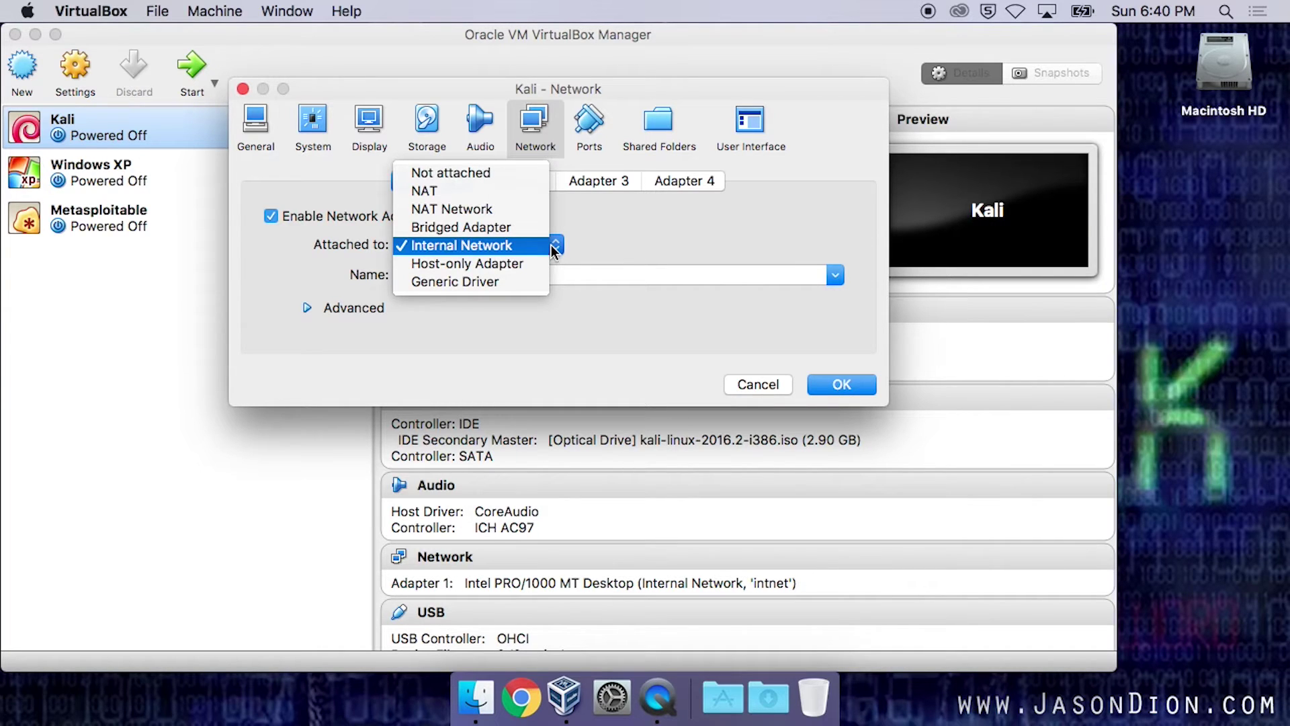
{"action": "left_click", "coordinate": [497, 195]}
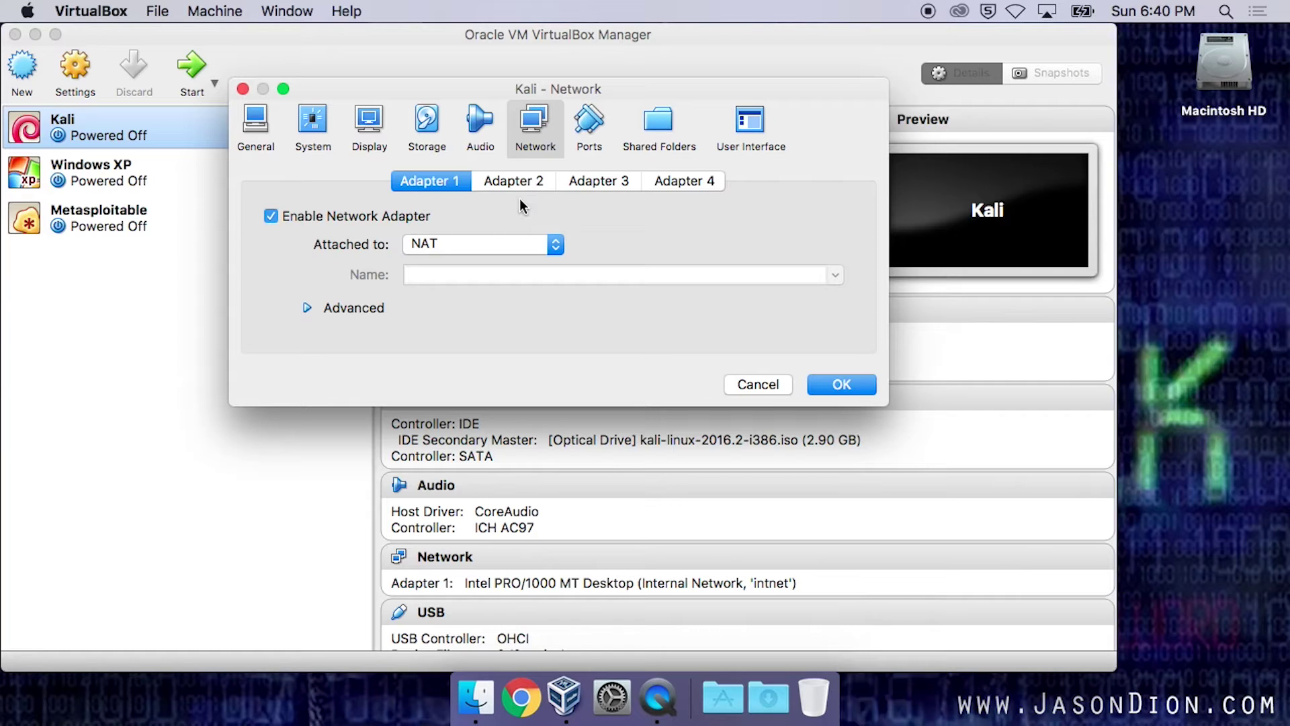
{"action": "left_click", "coordinate": [840, 385]}
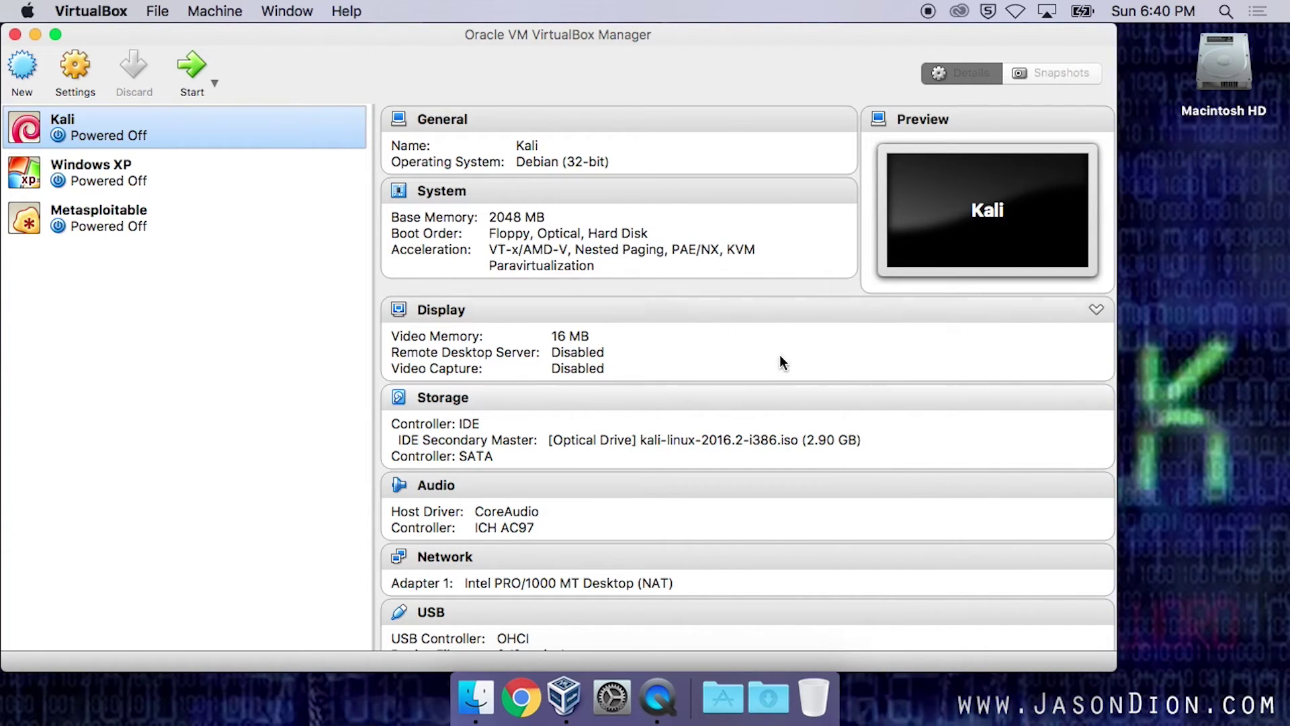
{"action": "left_click", "coordinate": [192, 69]}
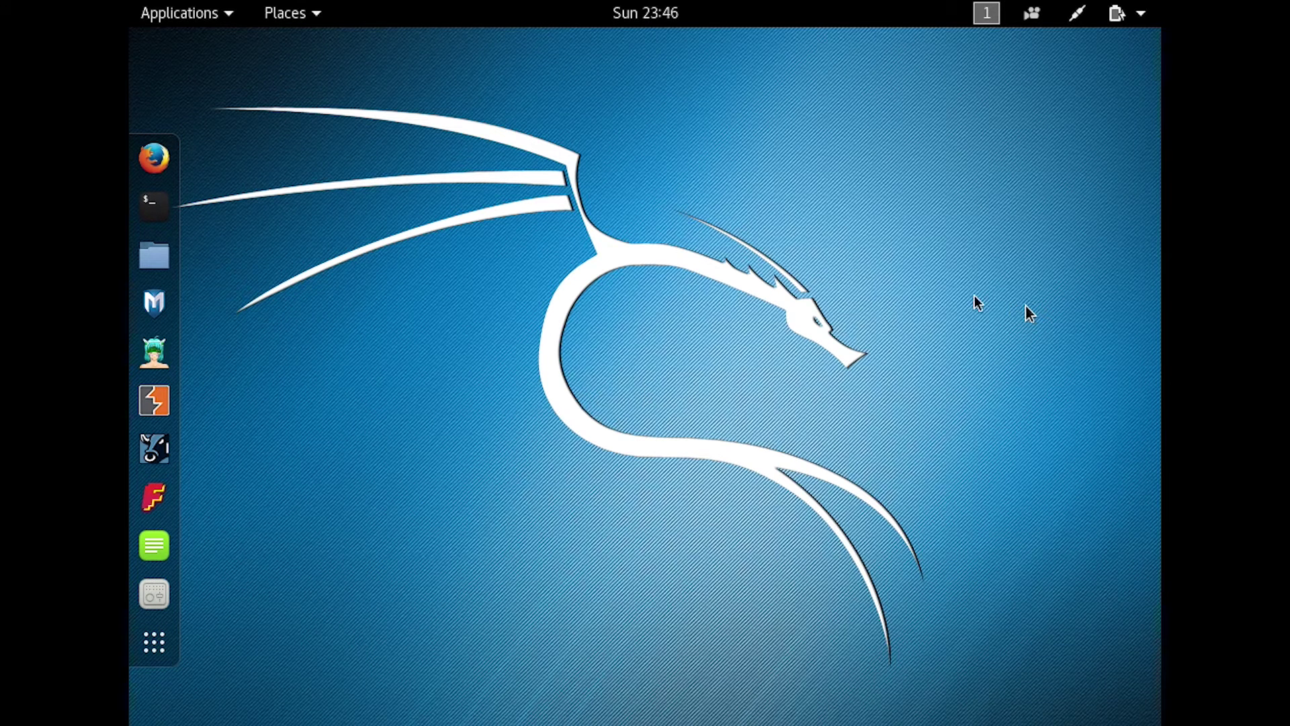
In Terminal, upgrade pip, then install pytz, python-qt, flickrapi, tweepy, dominate and related packages
{"action": "left_click", "coordinate": [165, 214]}
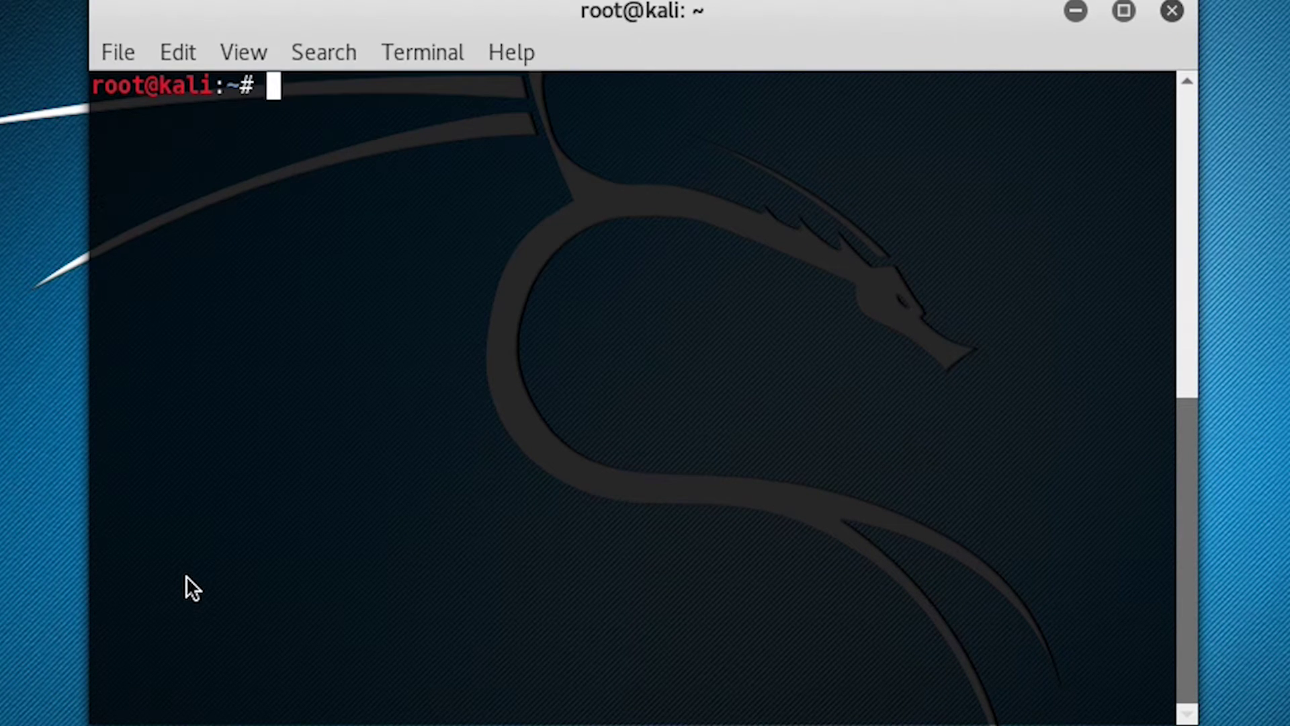
{"action": "type", "text": "pip install"}
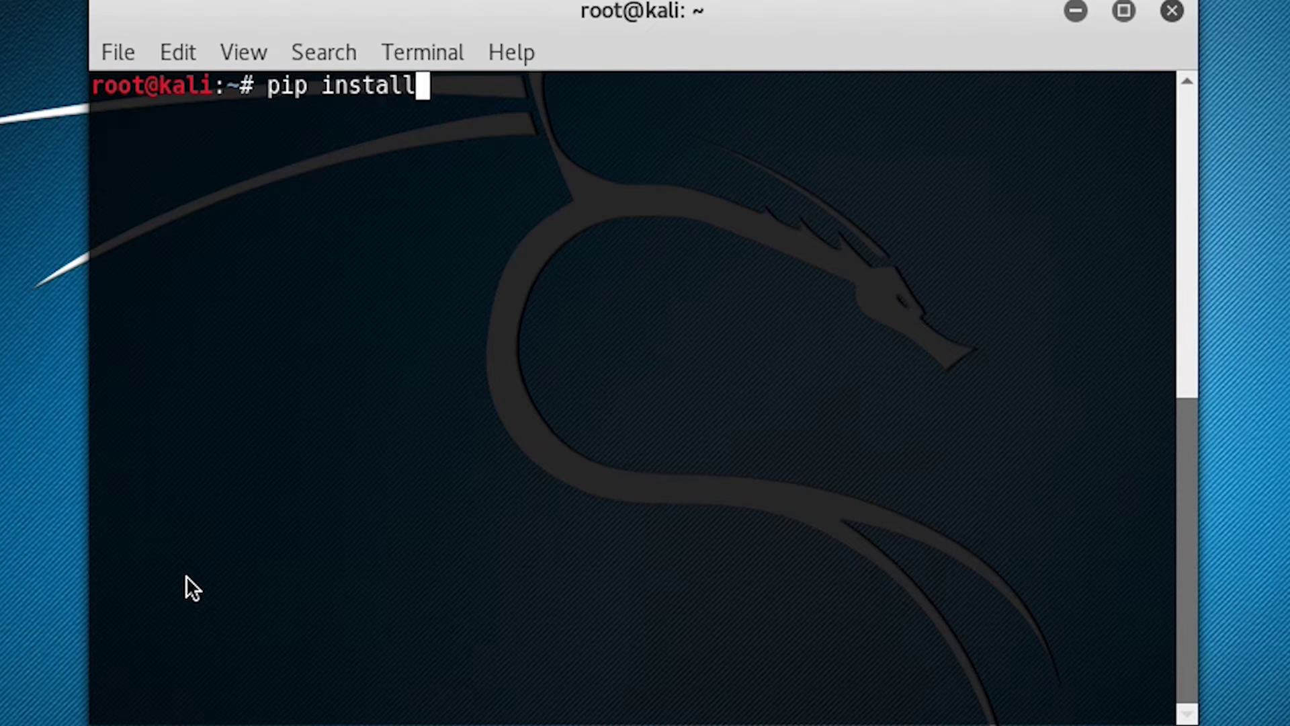
{"action": "type", "text": " --up"}
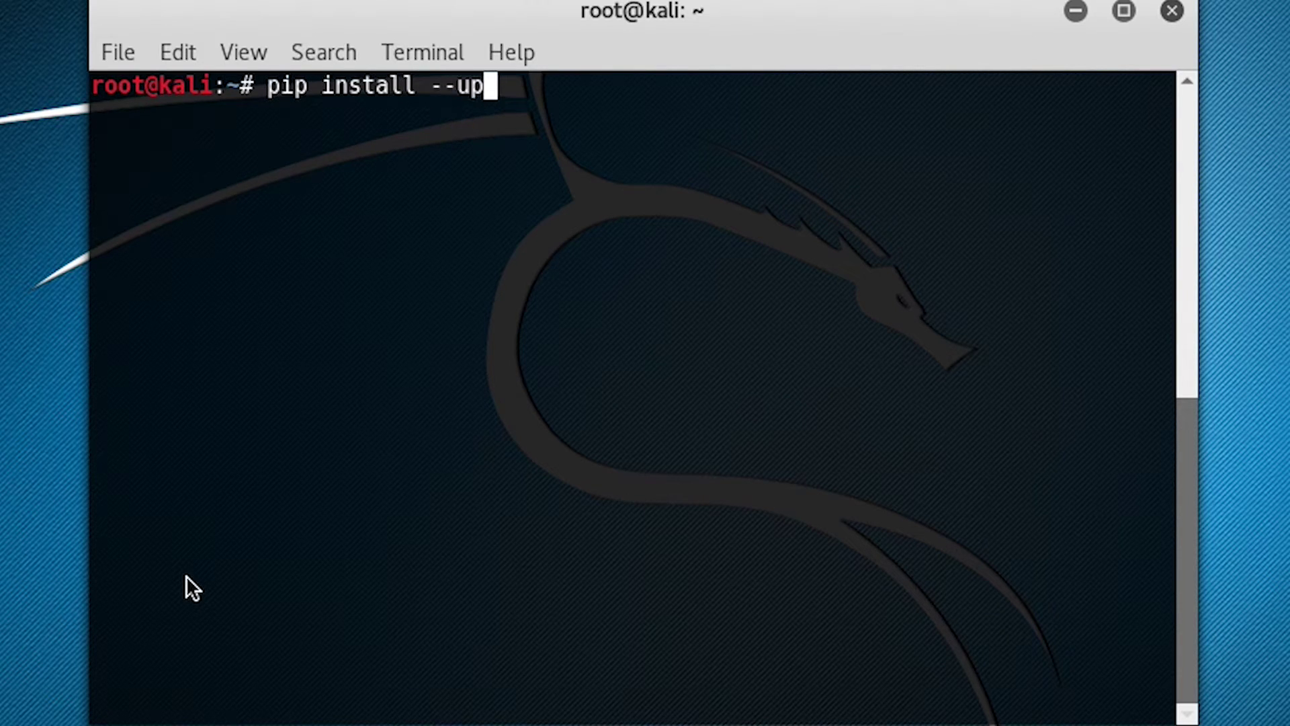
{"action": "type", "text": "grade pip"}
{"action": "key", "text": "Return"}
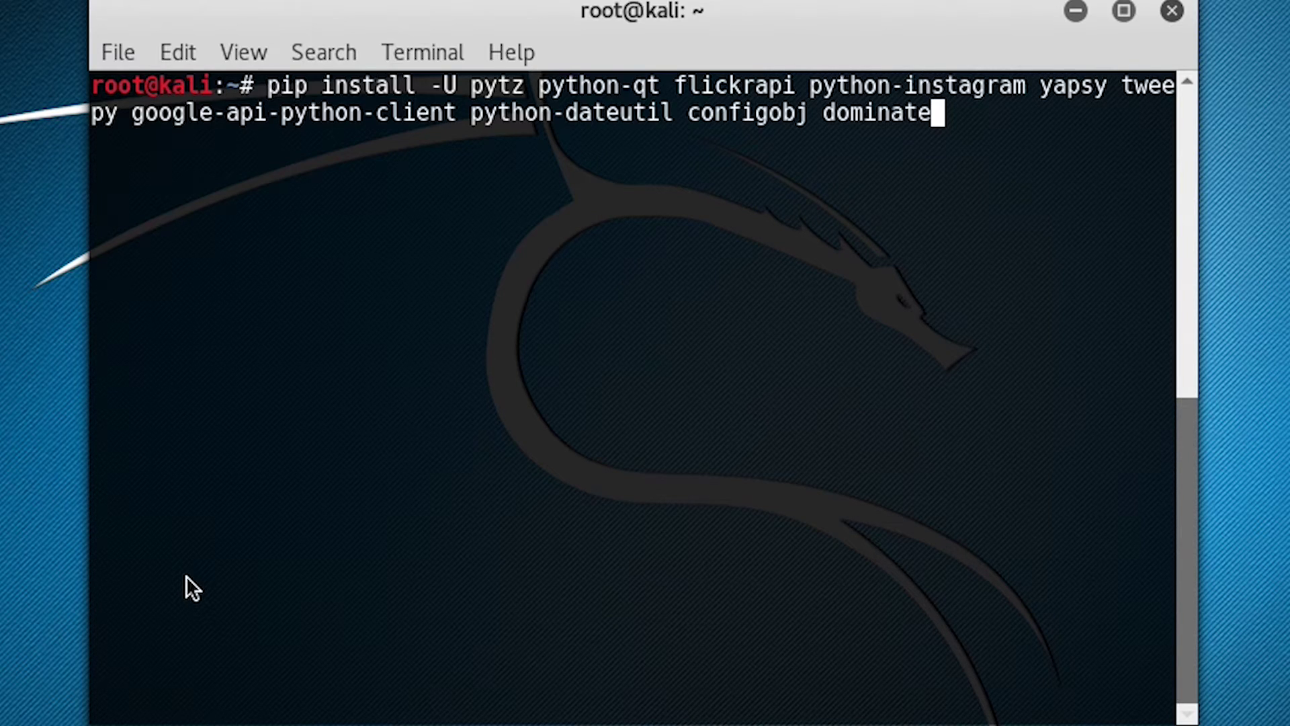
{"action": "key", "text": "Return"}
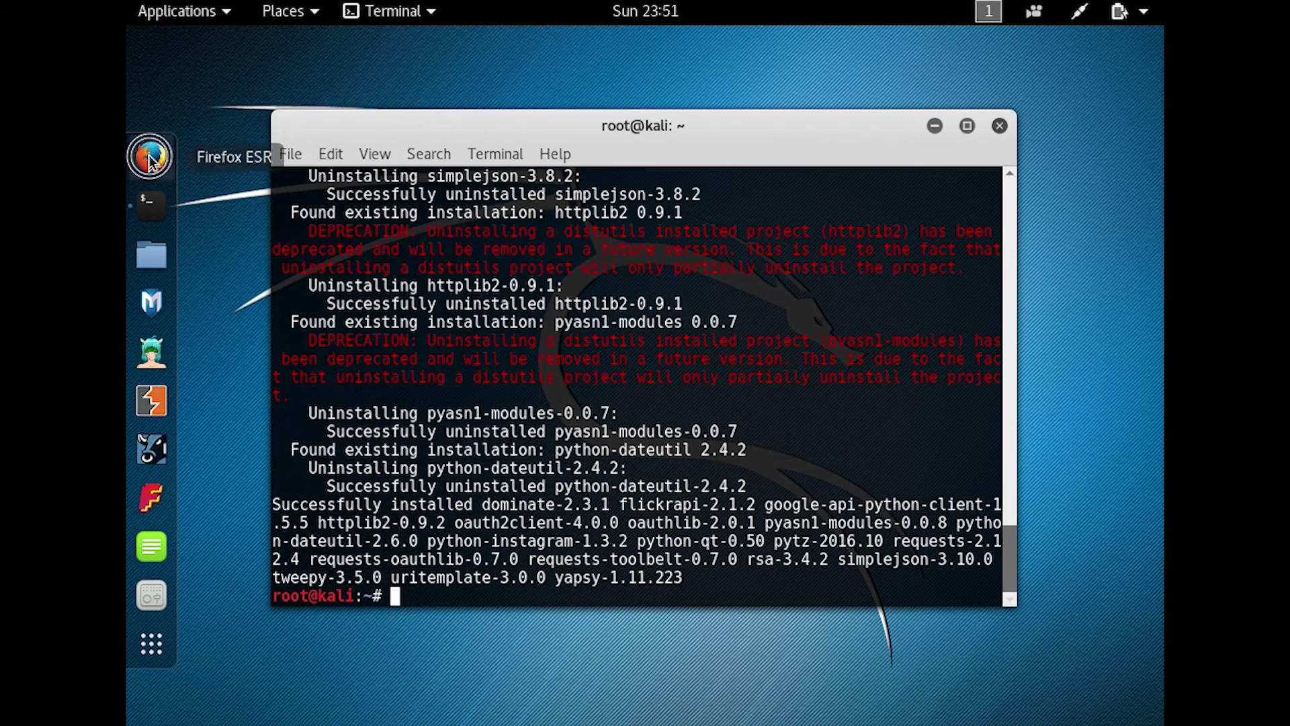
{"action": "left_click", "coordinate": [143, 152]}
Download jkakavas-creepy-show-2-ga861ee3.tar.gz from github.com/jkakavas/creepy/tarball/master
{"action": "type", "text": "https://"}
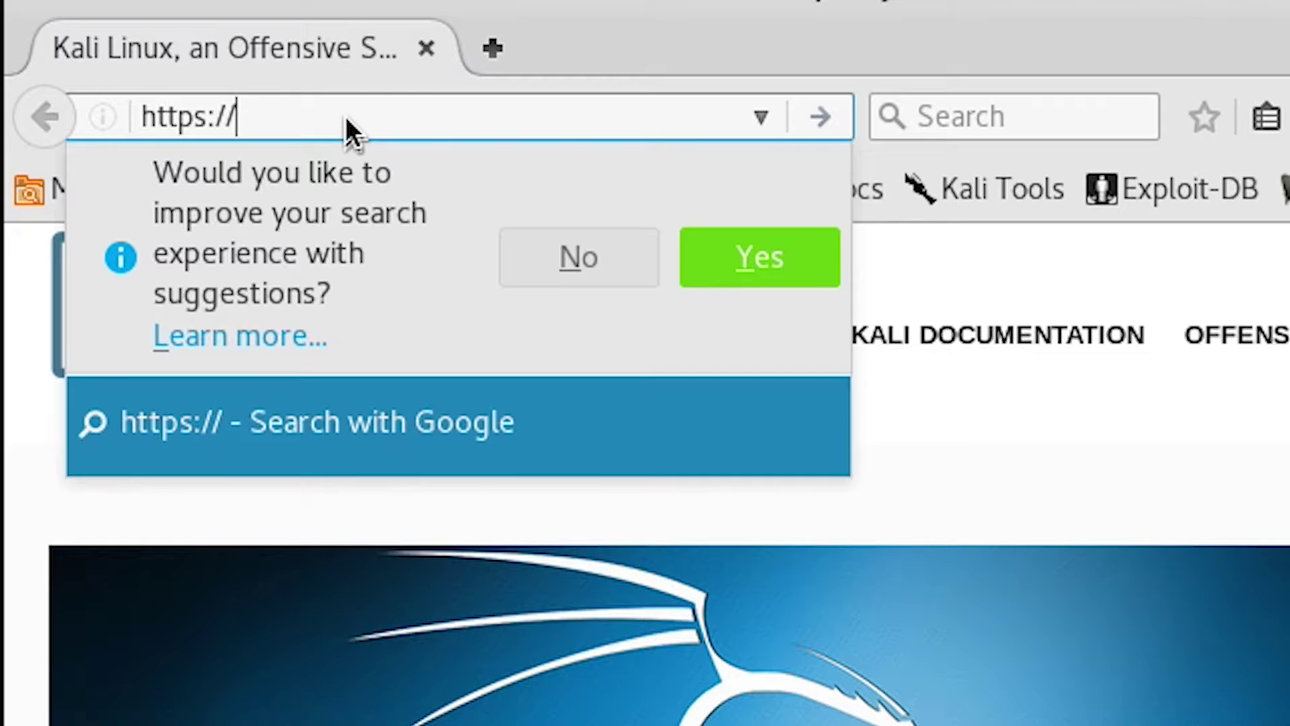
{"action": "type", "text": "github.com/j"}
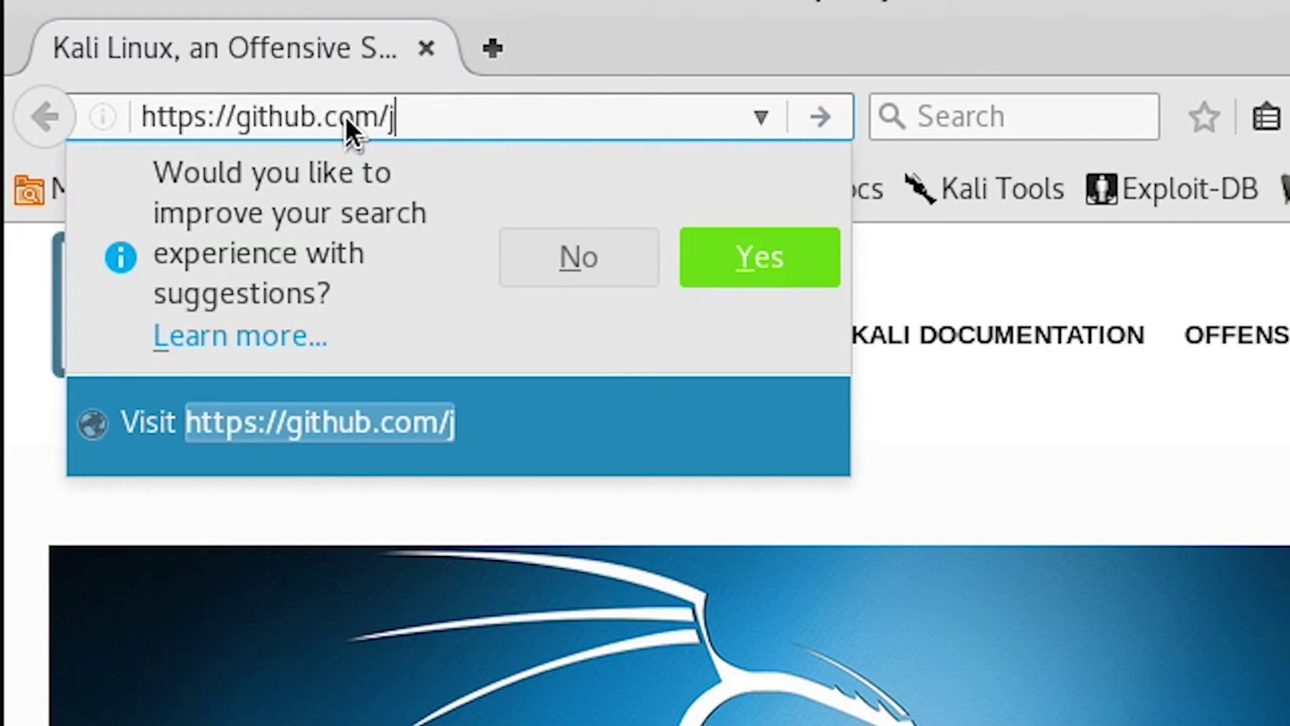
{"action": "type", "text": "kakavas/creepy/tarball/master"}
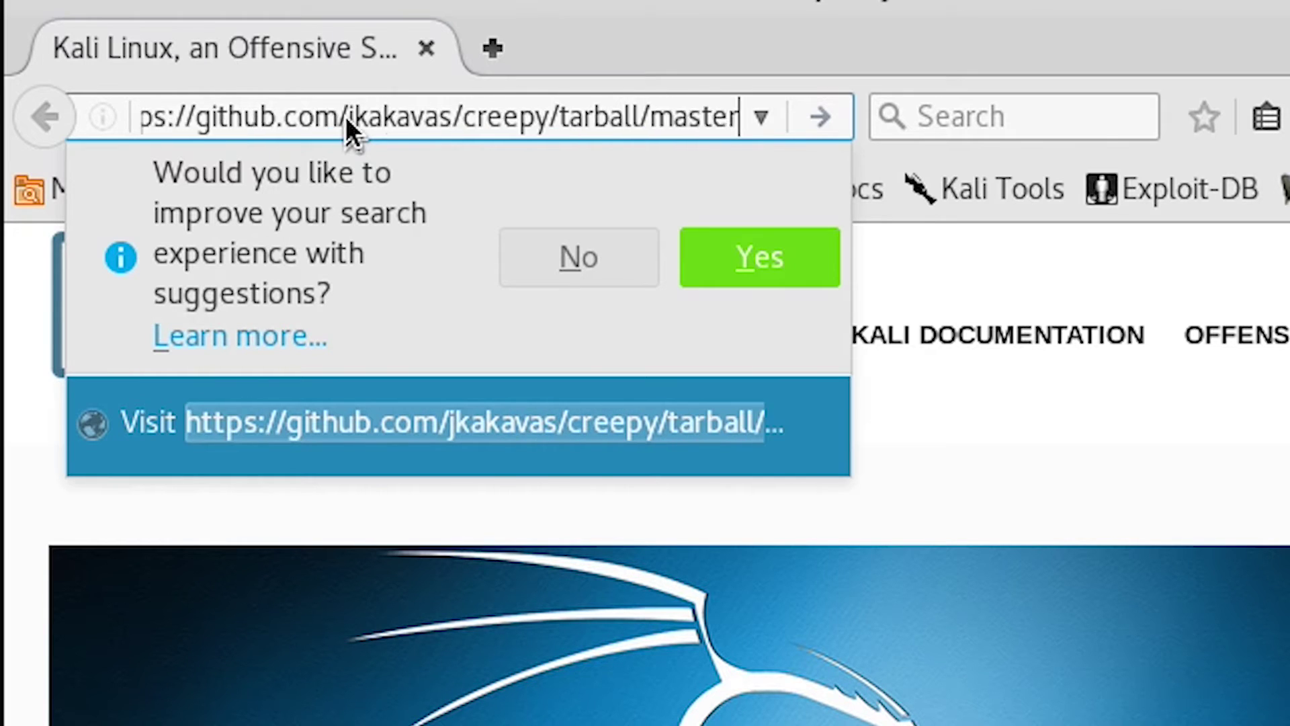
{"action": "key", "text": "Return"}
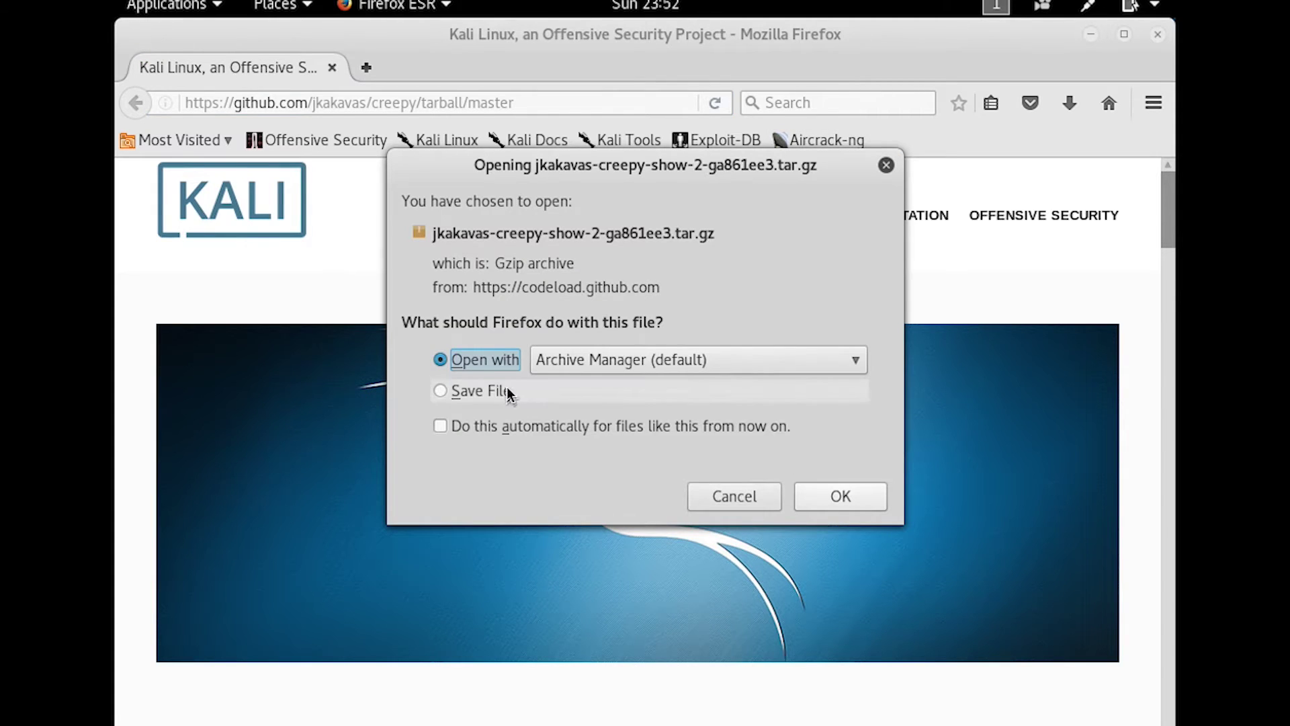
{"action": "left_click", "coordinate": [521, 392]}
{"action": "left_click", "coordinate": [857, 486]}
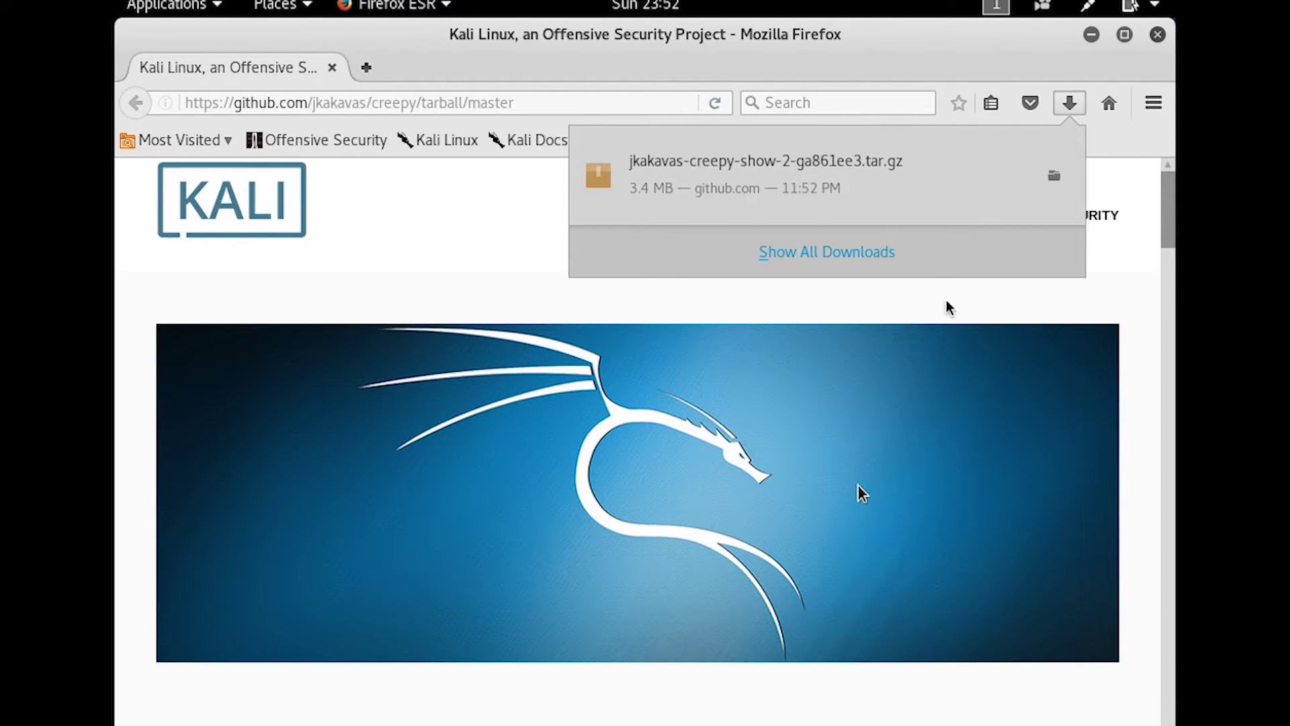
{"action": "left_click", "coordinate": [1146, 53]}
Go to the Downloads folder and extract the Creepy tarball with tar -xvf
{"action": "left_click", "coordinate": [1157, 37]}
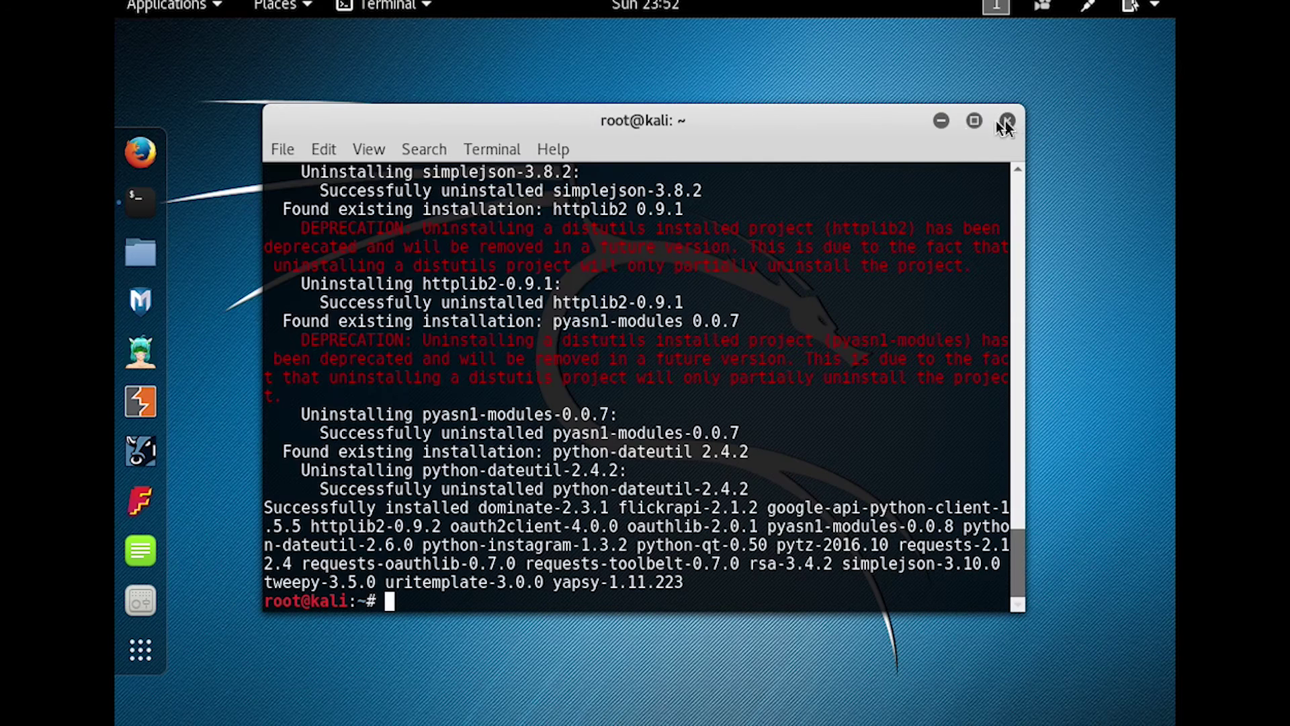
{"action": "type", "text": "ls"}
{"action": "key", "text": "Return"}
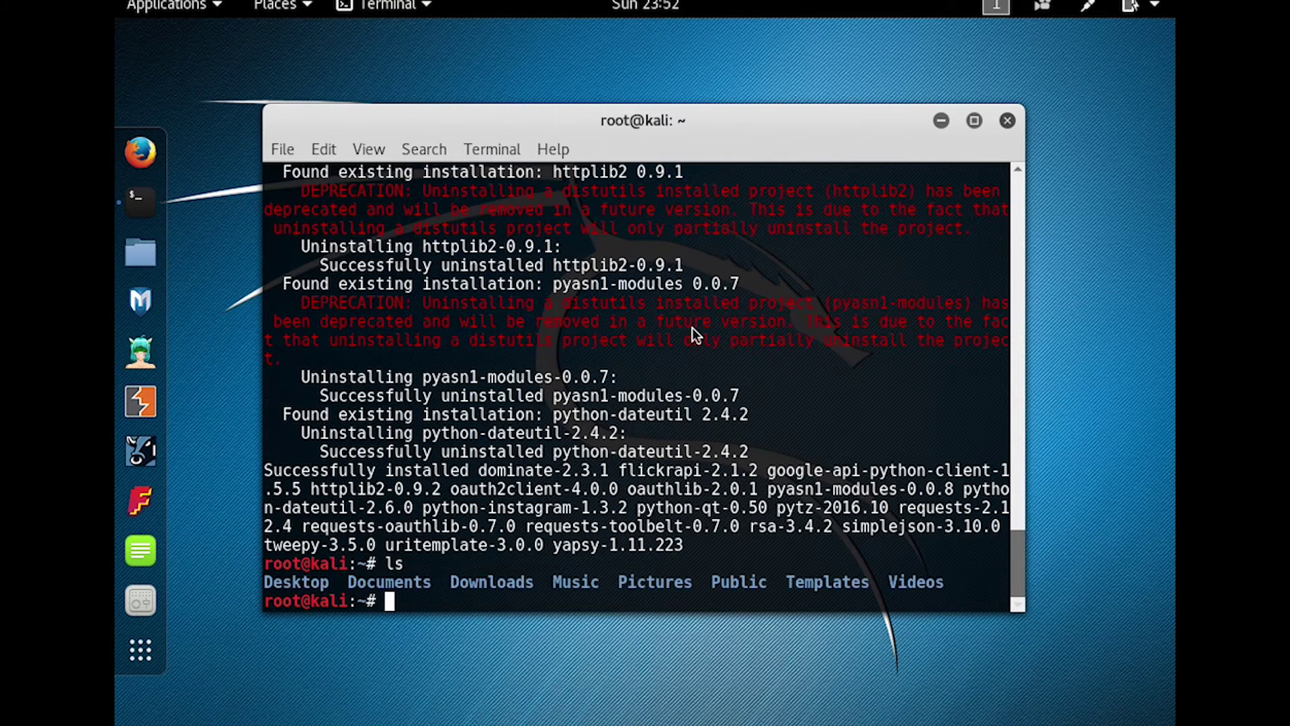
{"action": "type", "text": "cd Downloads"}
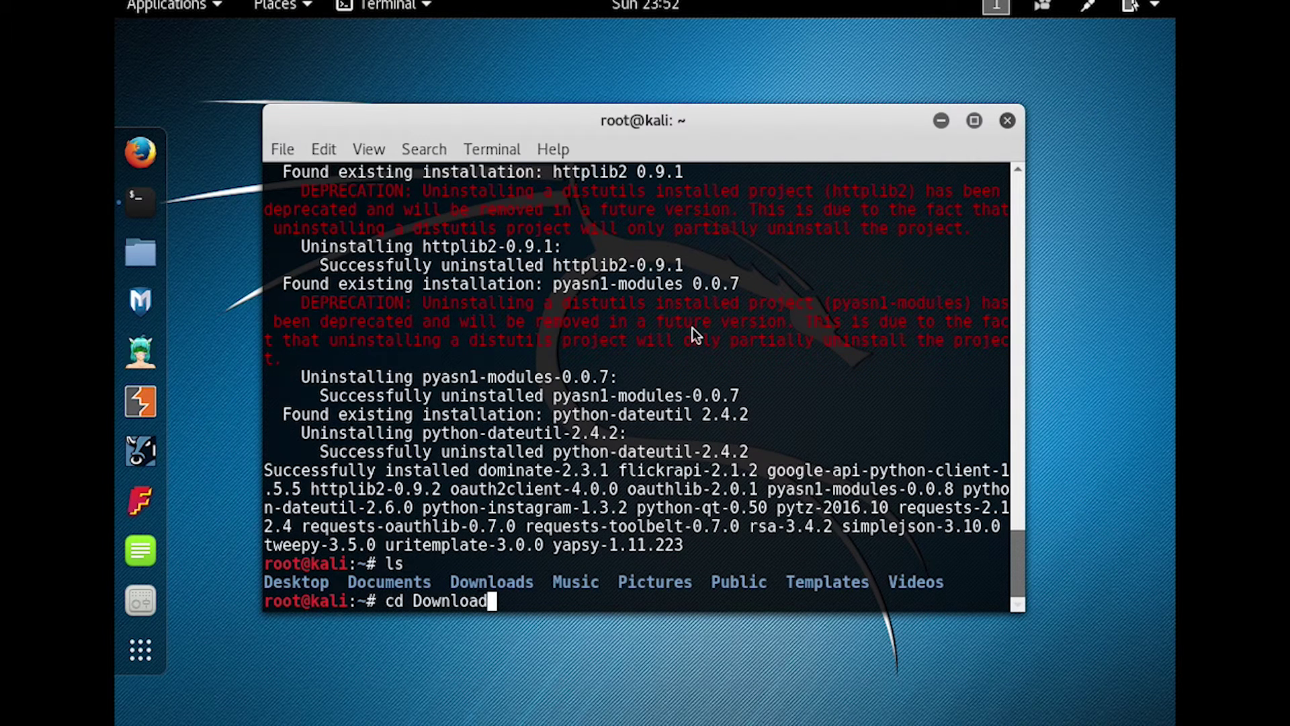
{"action": "key", "text": "Return"}
{"action": "type", "text": "ls"}
{"action": "key", "text": "Return"}
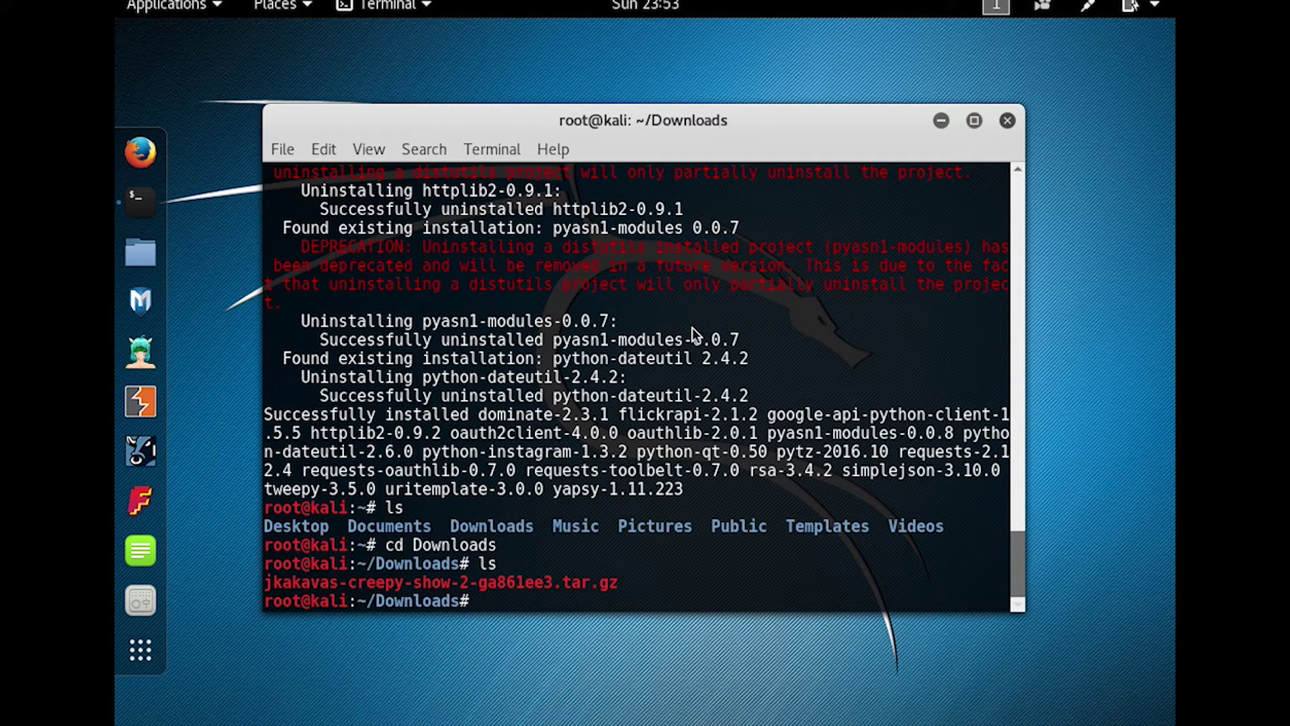
{"action": "type", "text": "tar -xvf j"}
{"action": "key", "text": "Tab"}
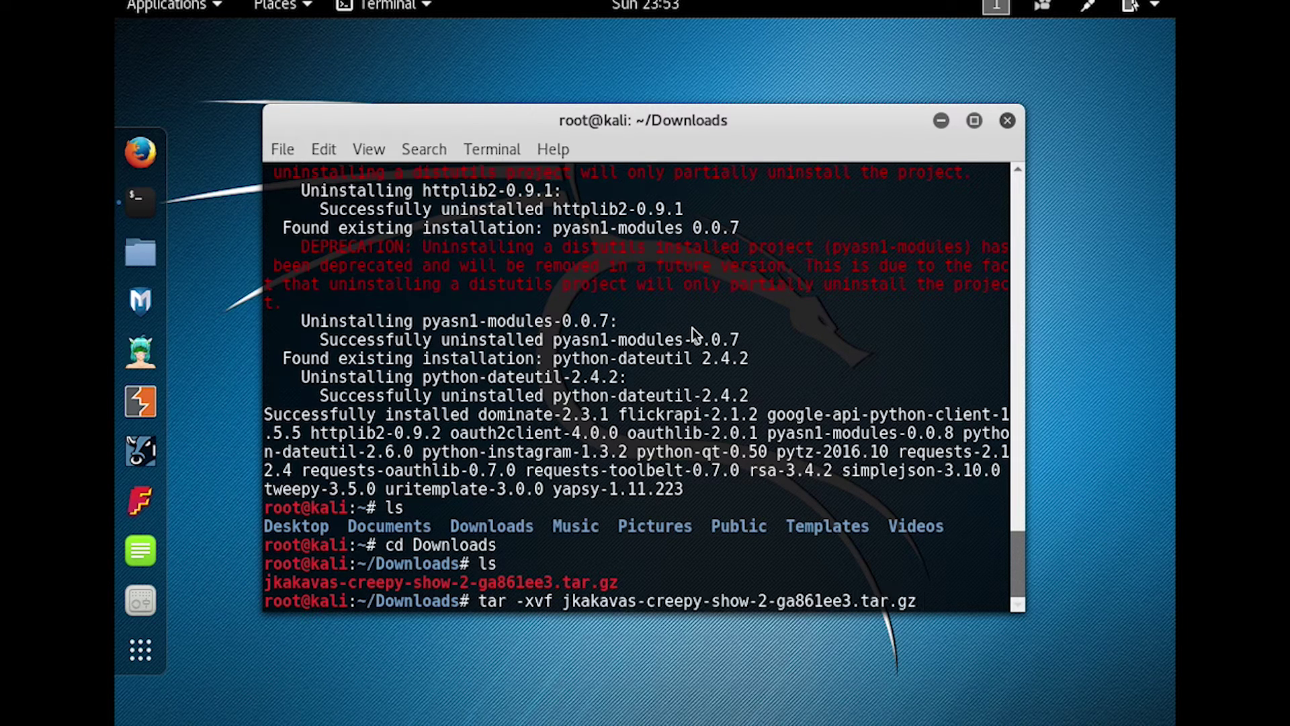
{"action": "key", "text": "Return"}
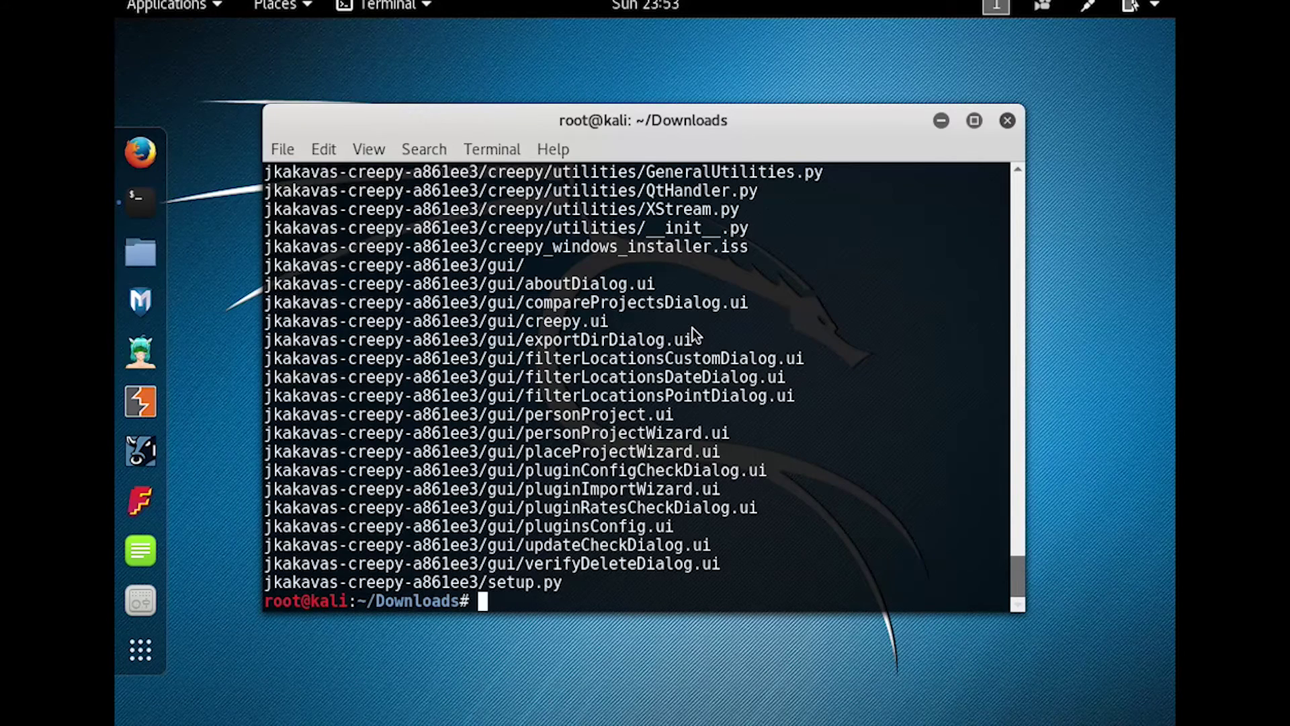
{"action": "type", "text": "ls"}
{"action": "key", "text": "Return"}
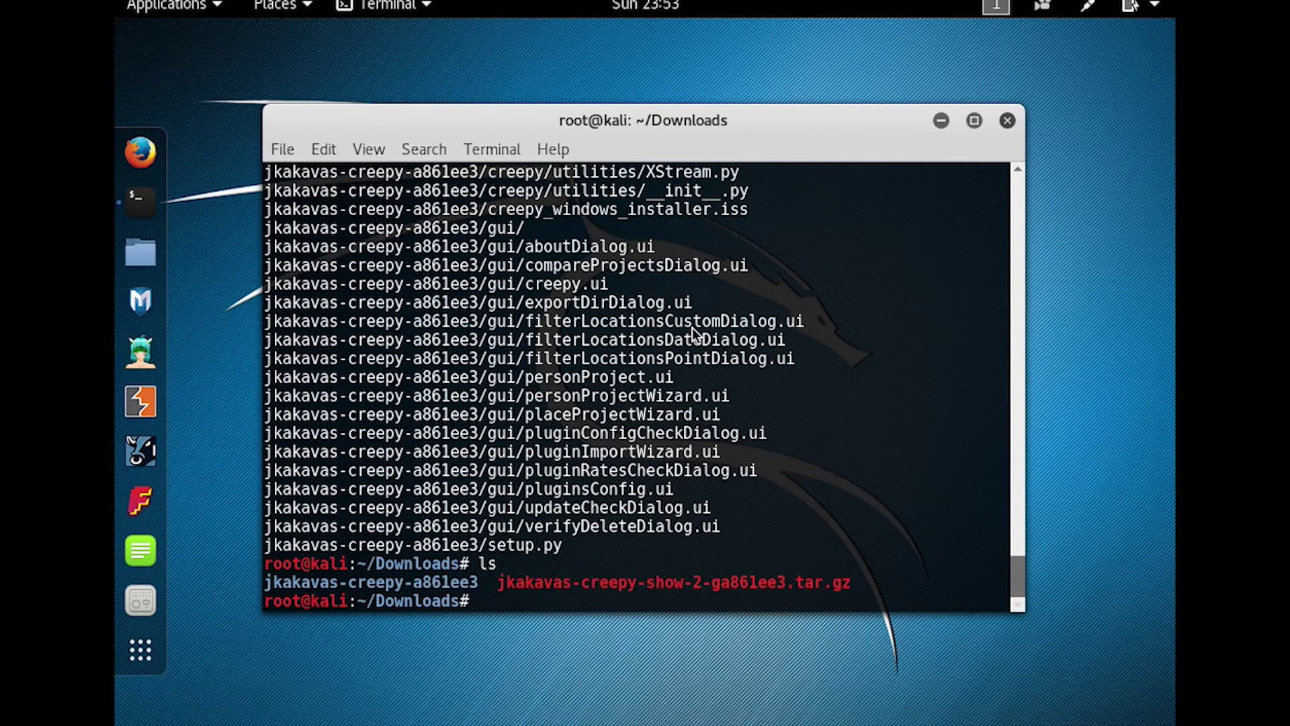
Change into jkakavas-creepy-a861ee3/creepy and run python CreepyMain.py
{"action": "type", "text": "cd j"}
{"action": "key", "text": "Tab"}
{"action": "key", "text": "Return"}
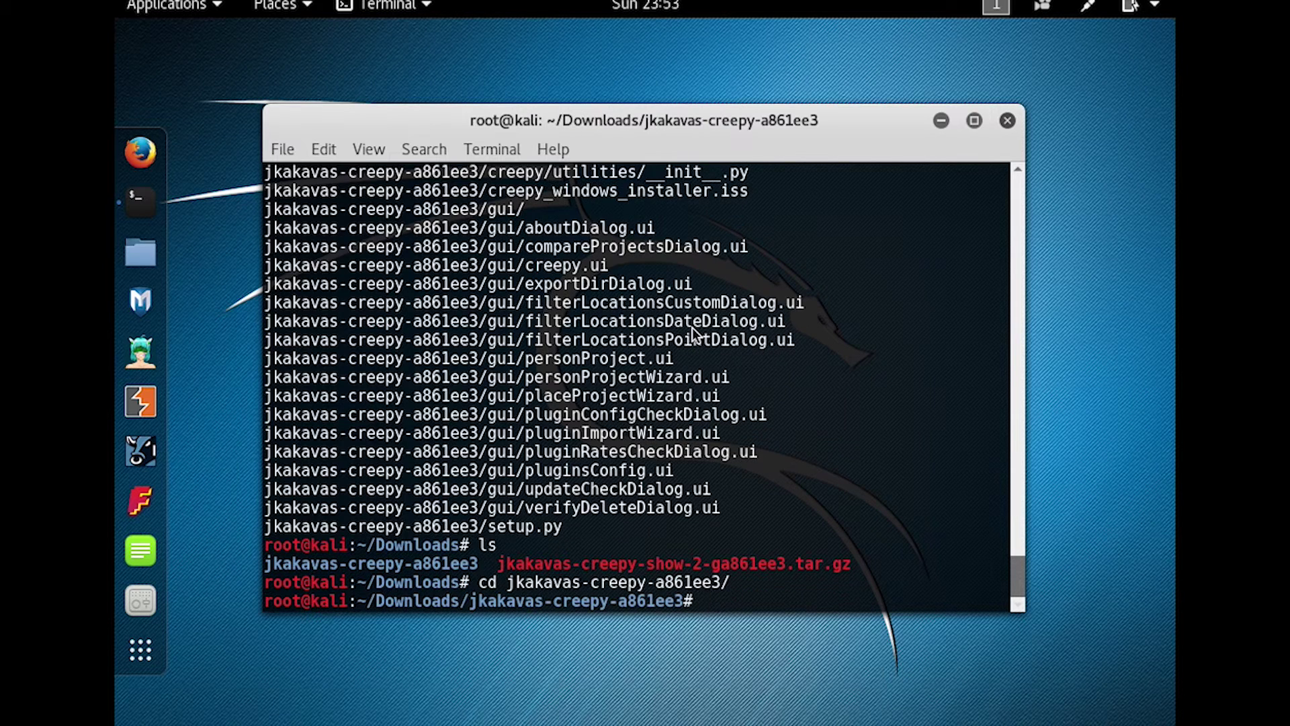
{"action": "type", "text": "ls"}
{"action": "key", "text": "Return"}
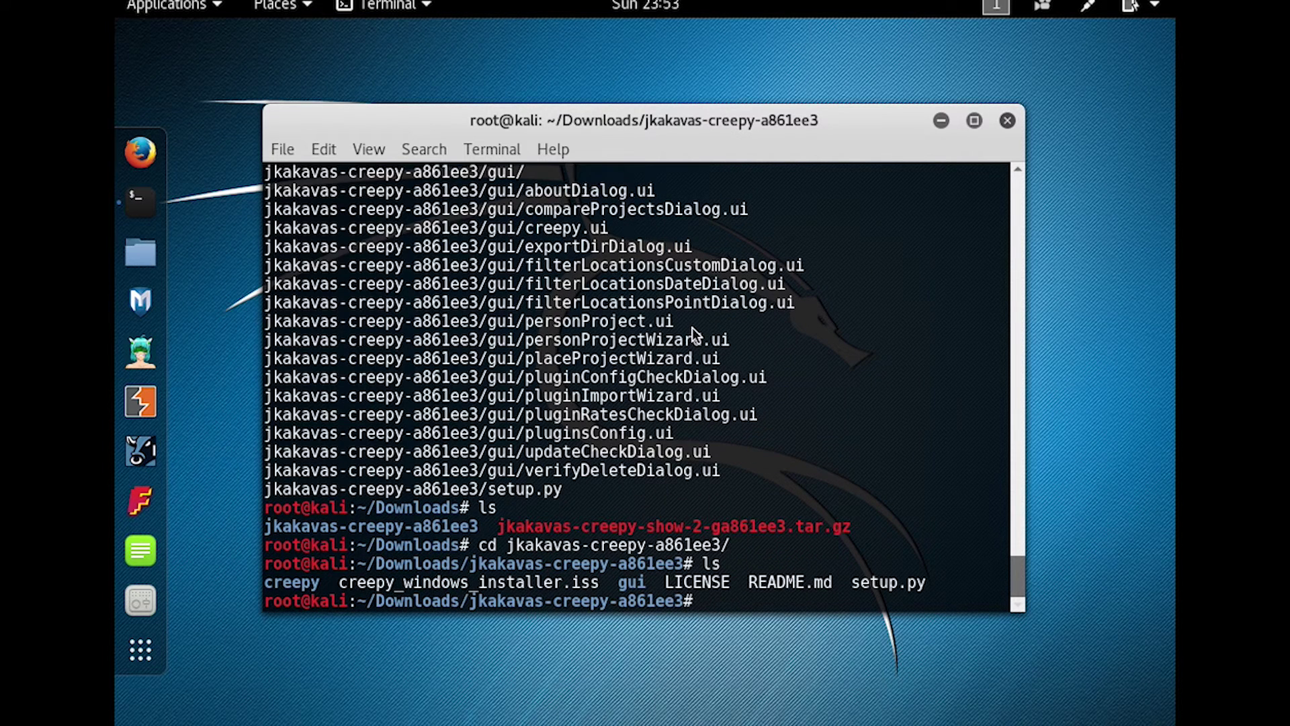
{"action": "type", "text": "cd creepy"}
{"action": "key", "text": "Return"}
{"action": "type", "text": "ls"}
{"action": "key", "text": "Return"}
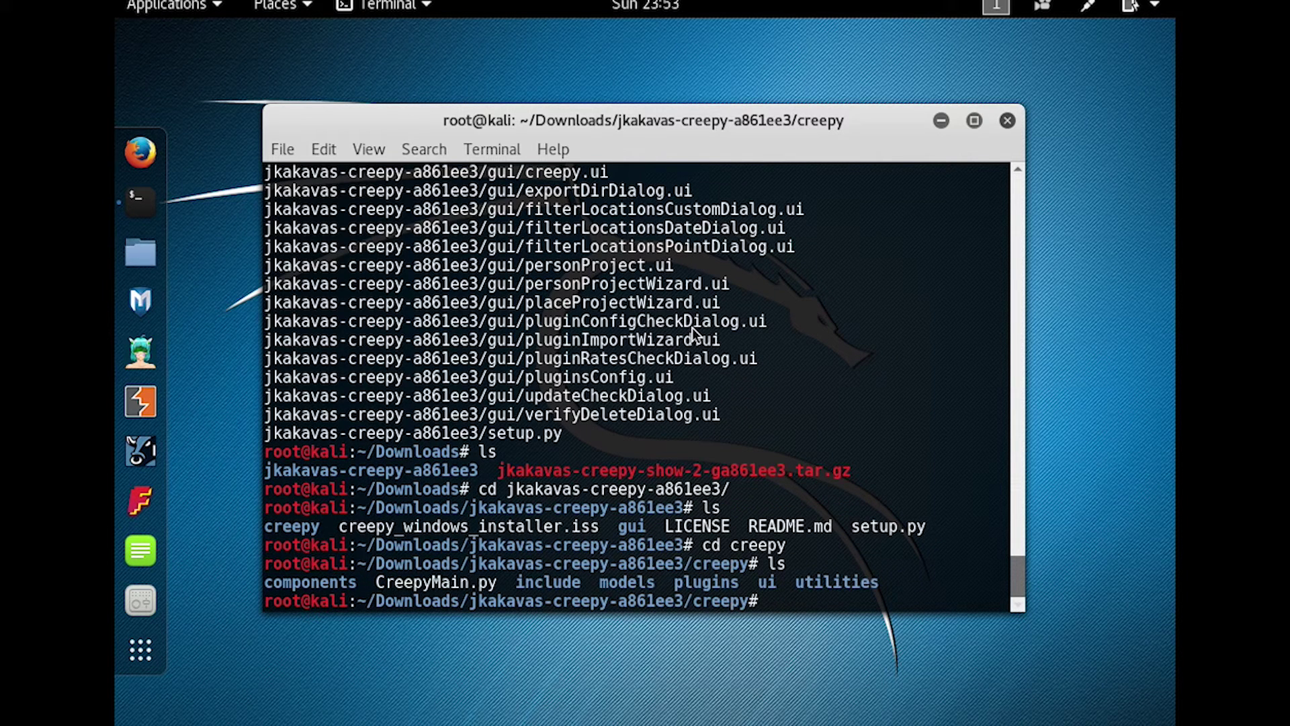
{"action": "type", "text": "python Creep"}
{"action": "key", "text": "Tab"}
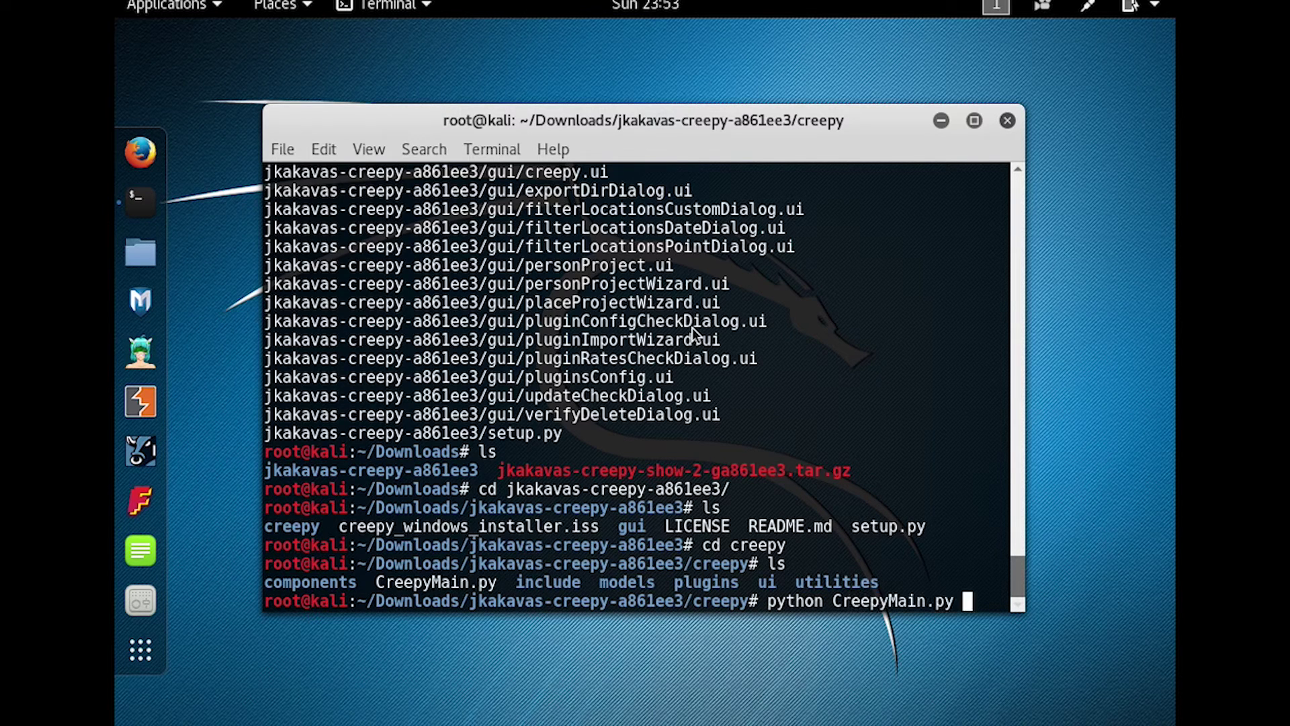
{"action": "key", "text": "Return"}
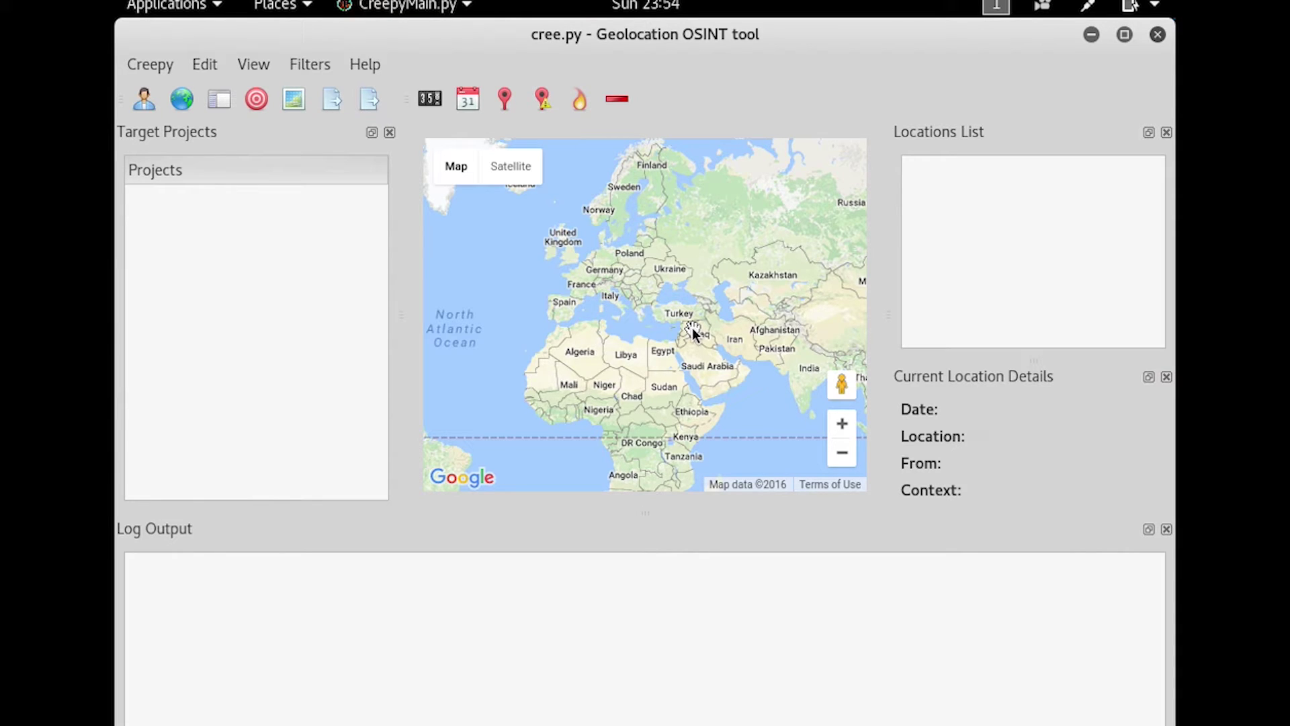
Open Plugins Configuration from the Edit menu and select the Twitter Plugin
{"action": "left_click", "coordinate": [170, 67]}
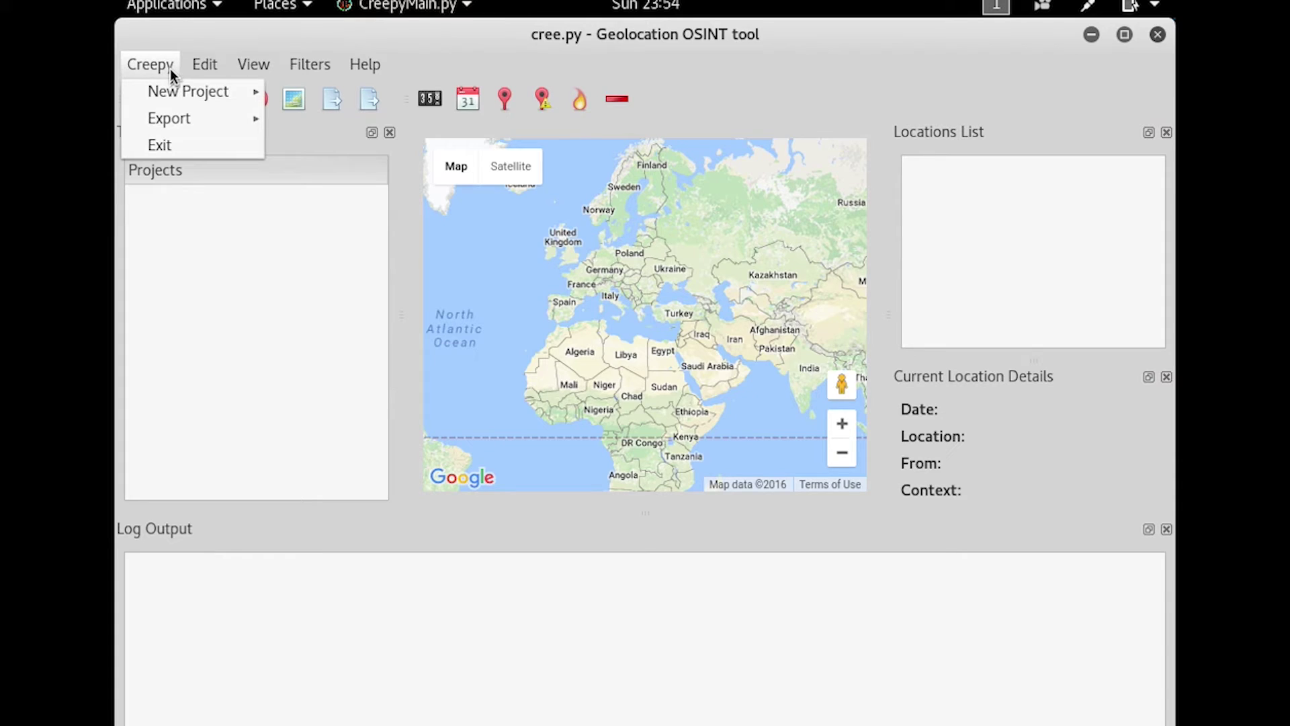
{"action": "mouse_move", "coordinate": [199, 66]}
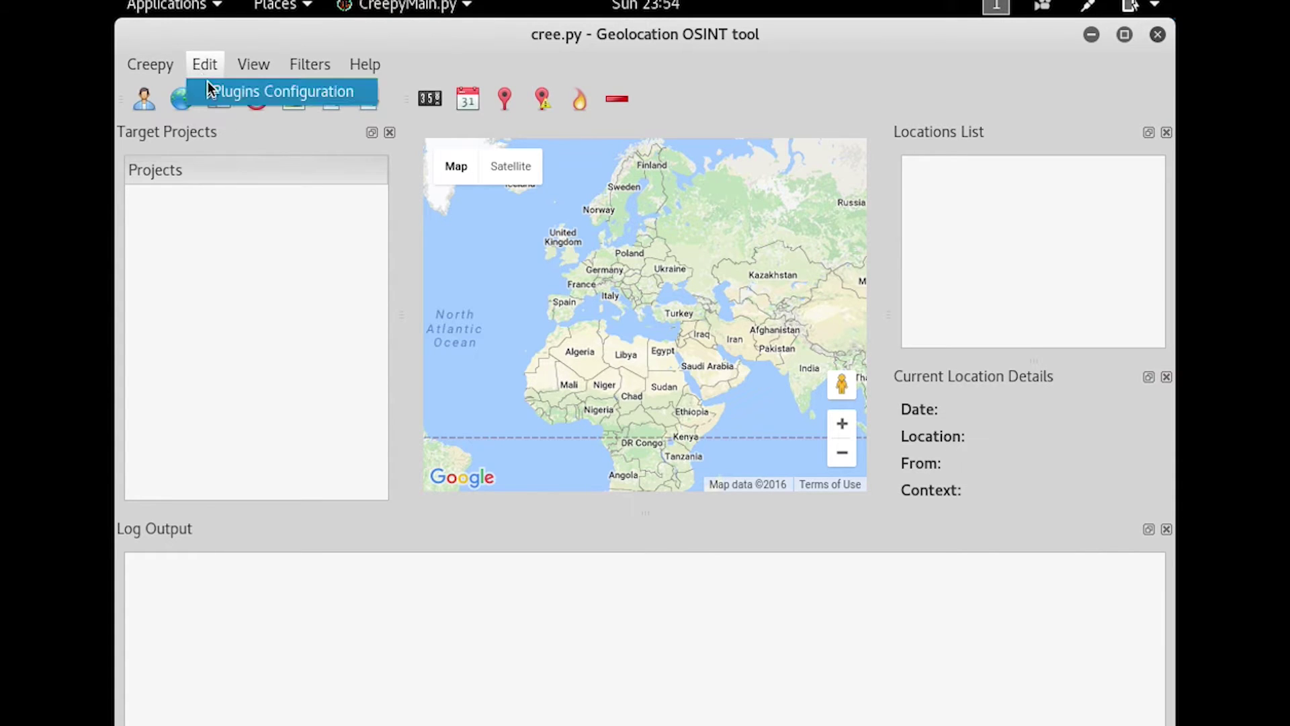
{"action": "left_click", "coordinate": [214, 88]}
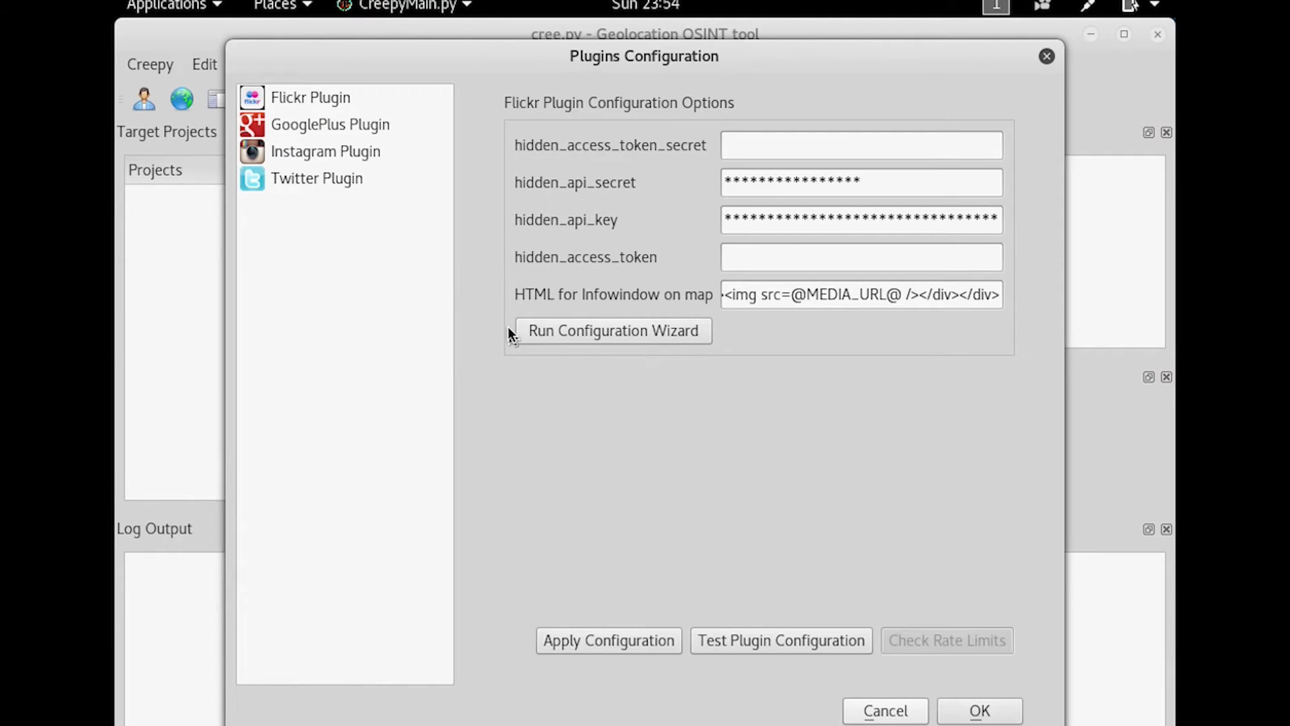
{"action": "left_click", "coordinate": [352, 176]}
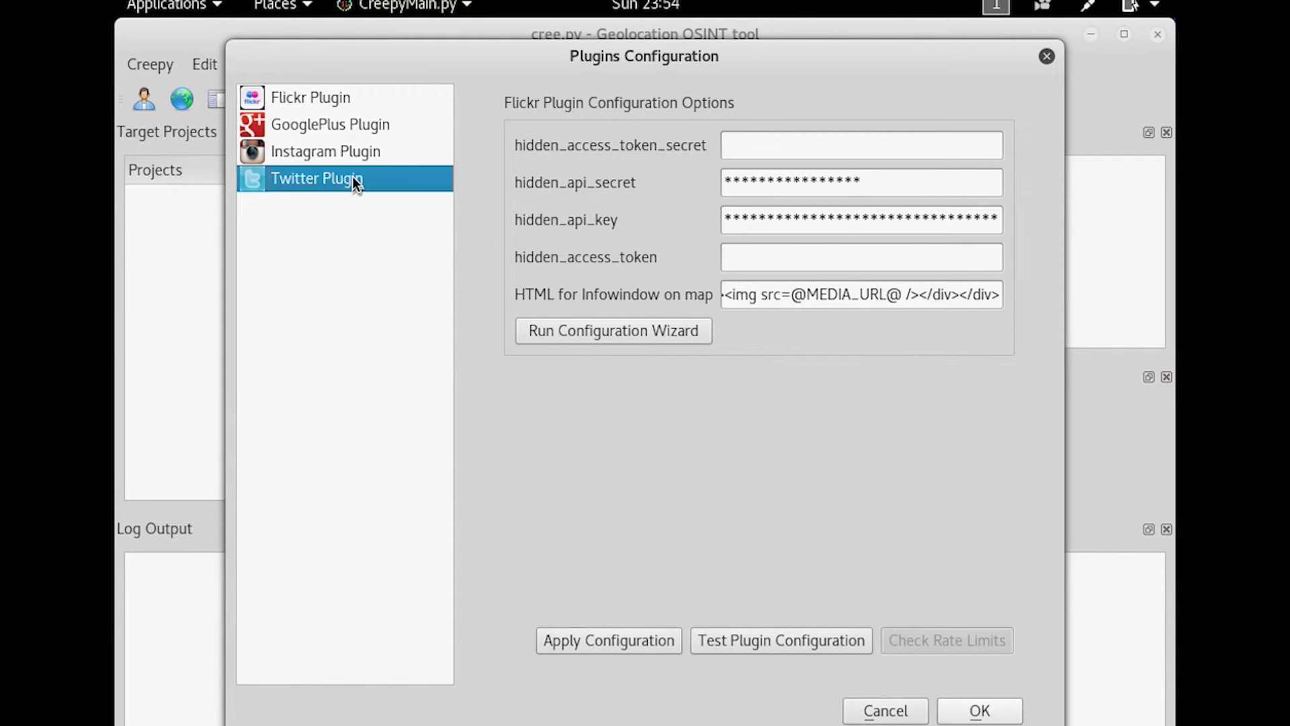
Authorize Creepy by logging into the Twitter account and entering the returned PIN
{"action": "left_click", "coordinate": [721, 367]}
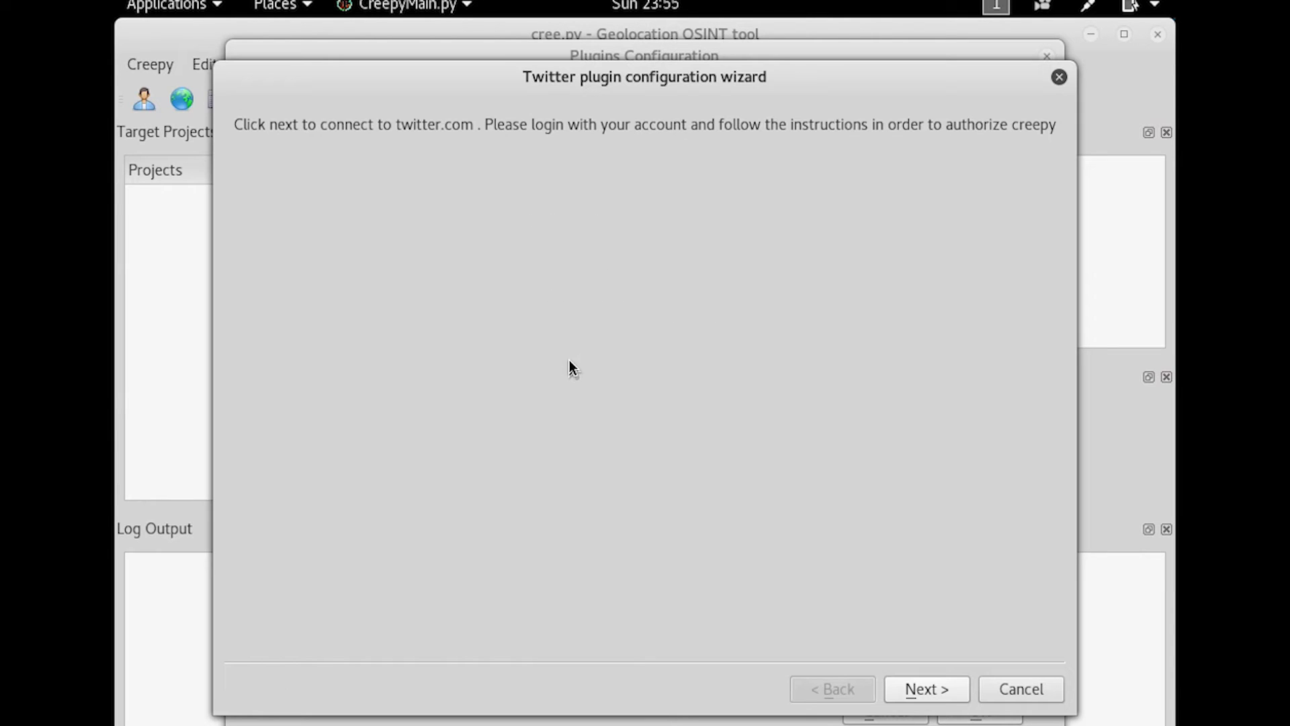
{"action": "left_click", "coordinate": [939, 685]}
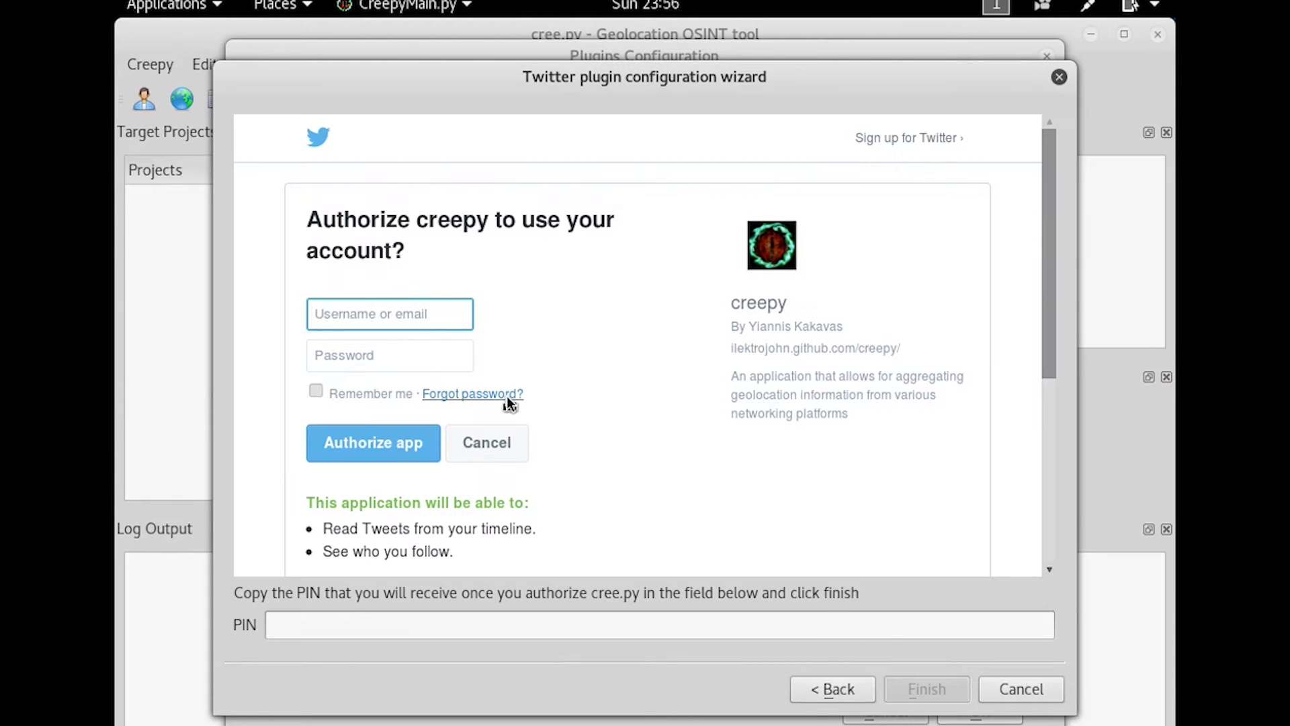
{"action": "type", "text": "jasondion"}
{"action": "key", "text": "Tab"}
{"action": "type", "text": "*********"}
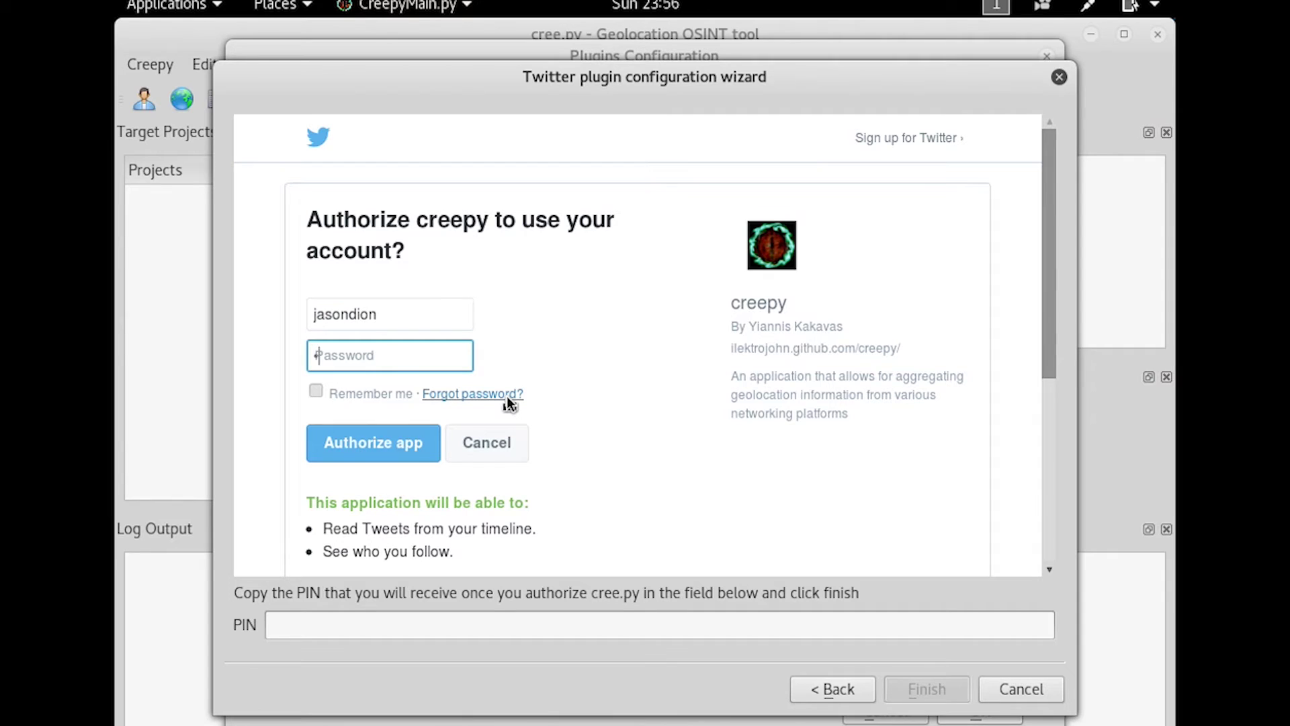
{"action": "type", "text": "**"}
{"action": "left_click", "coordinate": [403, 442]}
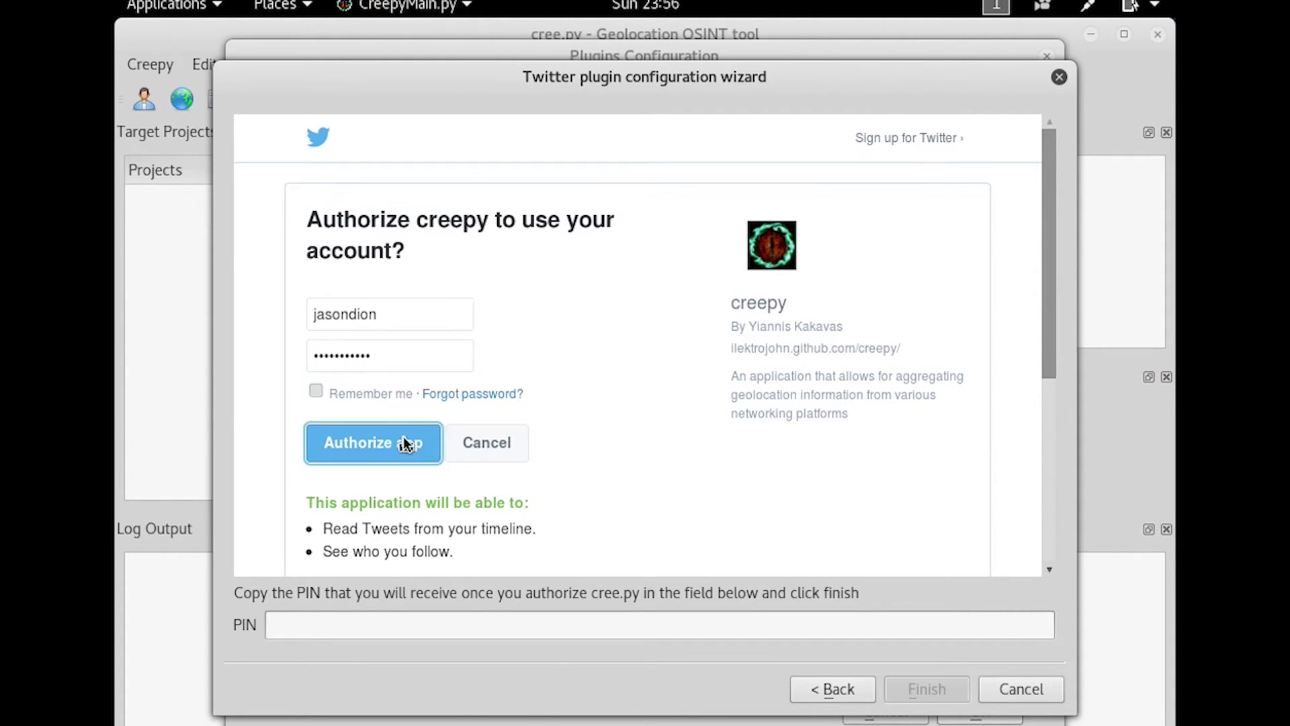
{"action": "left_click", "coordinate": [334, 620]}
{"action": "type", "text": "32"}
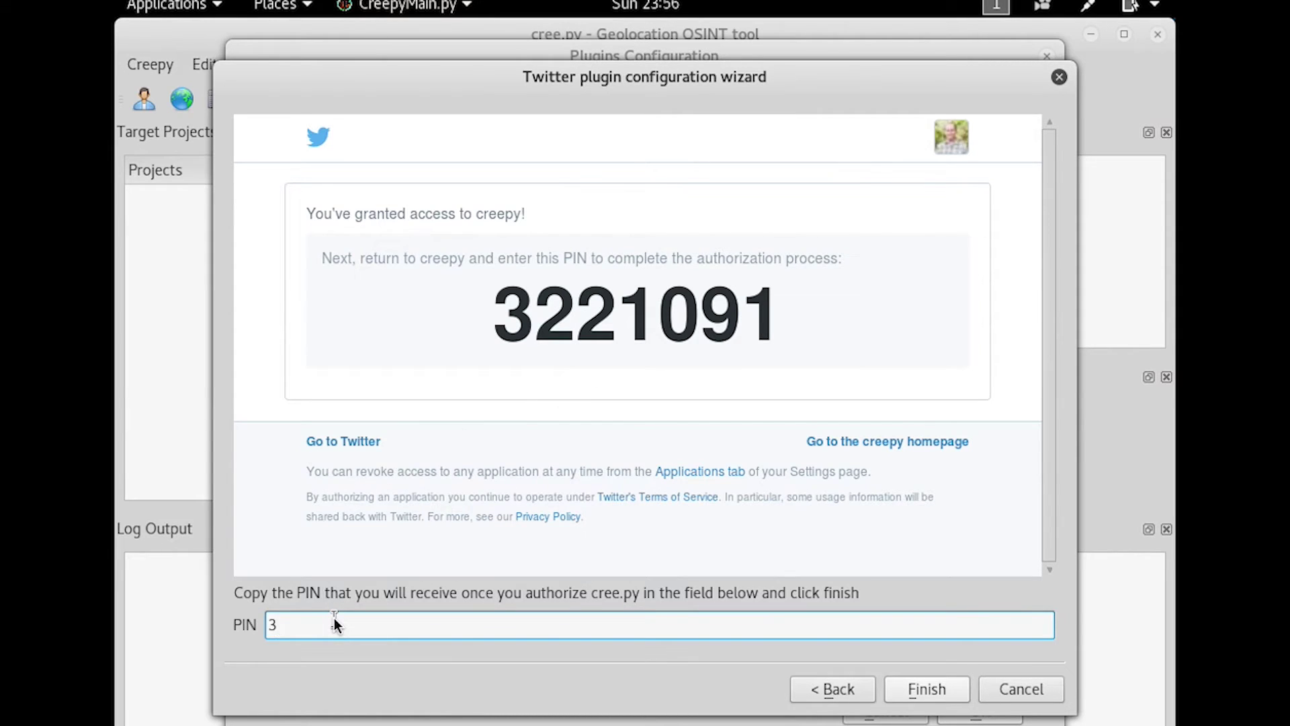
{"action": "type", "text": "21091"}
{"action": "left_click", "coordinate": [914, 694]}
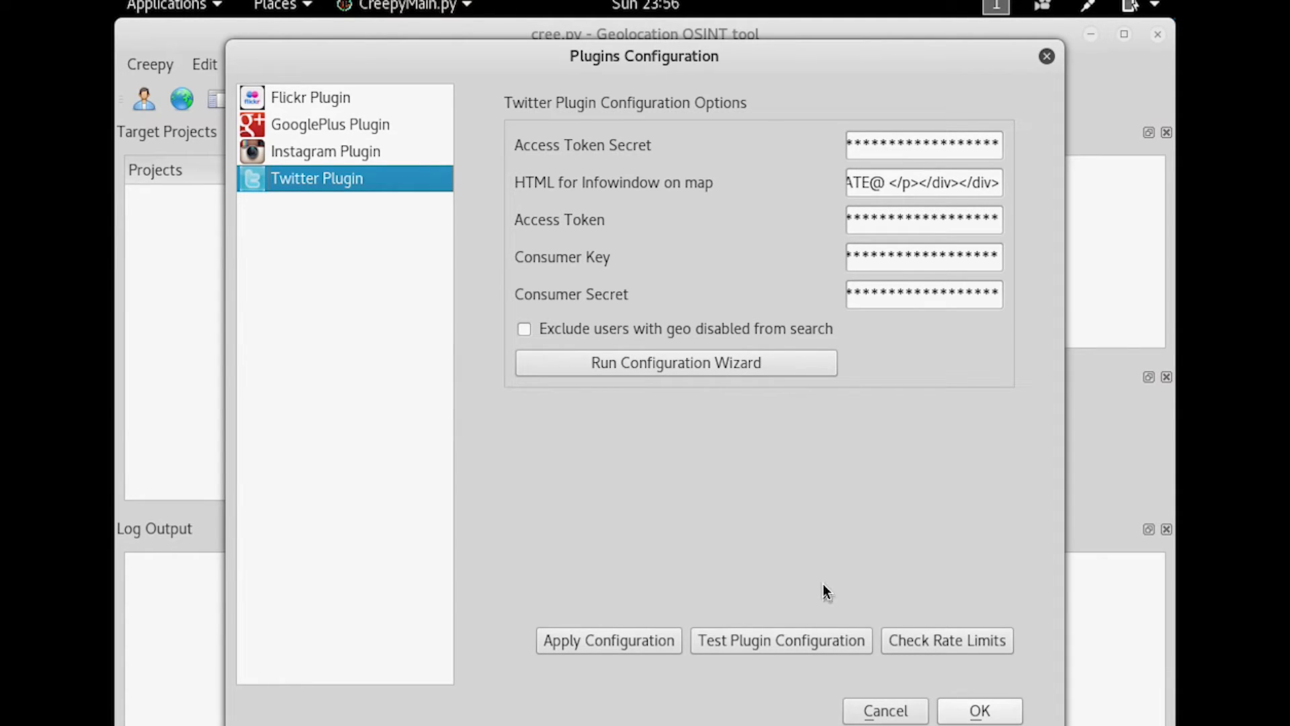
Test the Twitter plugin configuration, confirm it succeeds, and save the settings
{"action": "left_click", "coordinate": [841, 638]}
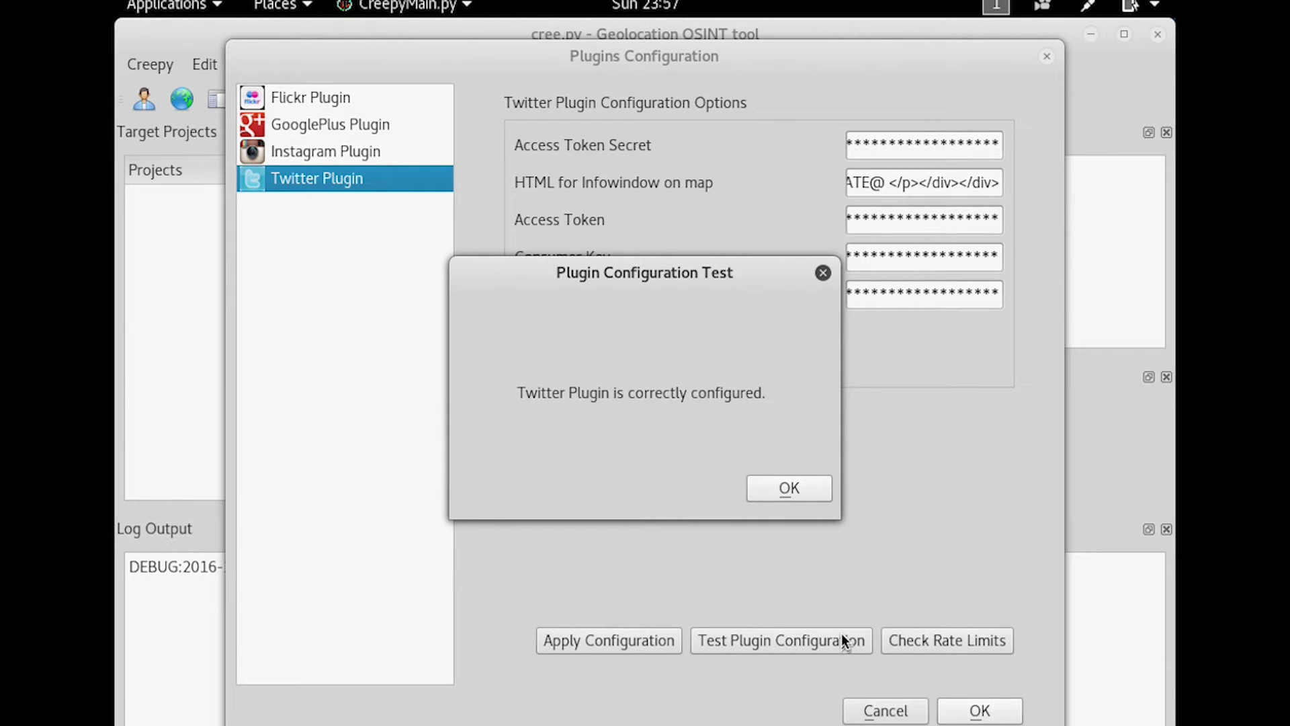
{"action": "left_click", "coordinate": [793, 483]}
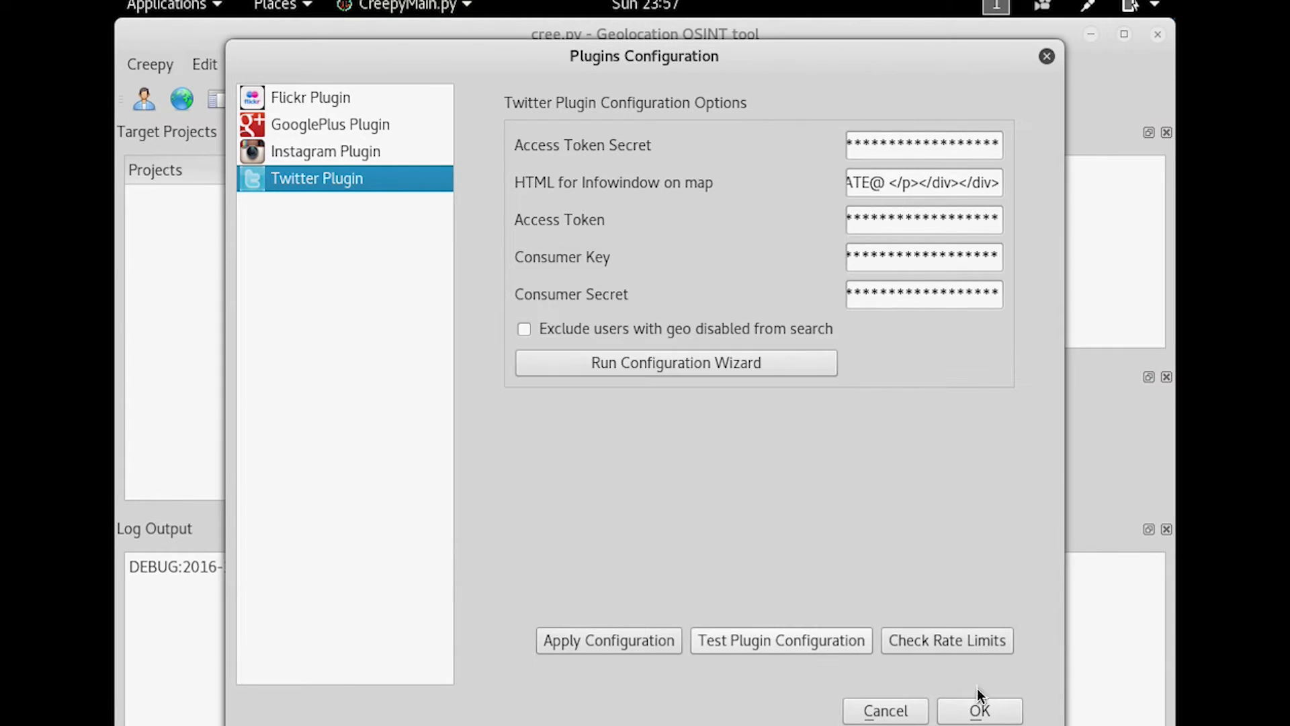
{"action": "left_click", "coordinate": [980, 711]}
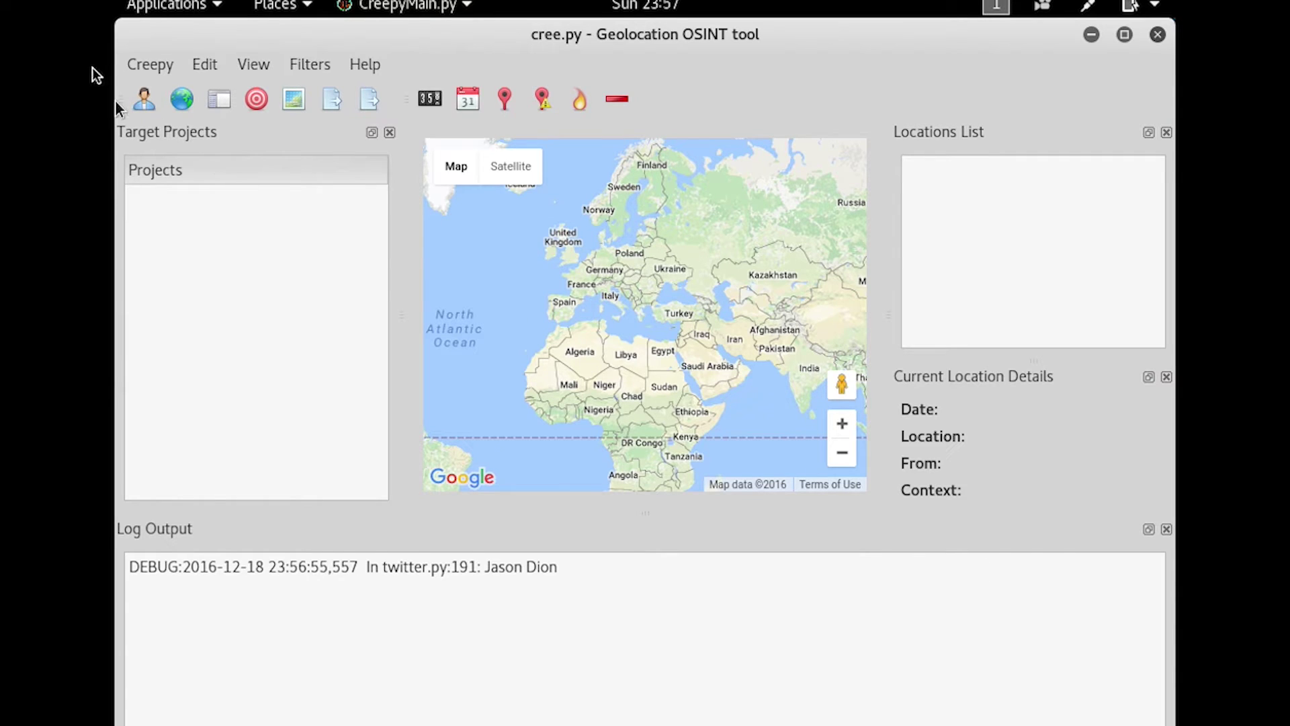
{"action": "left_click", "coordinate": [136, 65]}
Name the project TitanCipher with keywords 'titan cipher, titancipher, hacking' and description 'Person-based project for TitanCipher'
{"action": "mouse_move", "coordinate": [193, 84]}
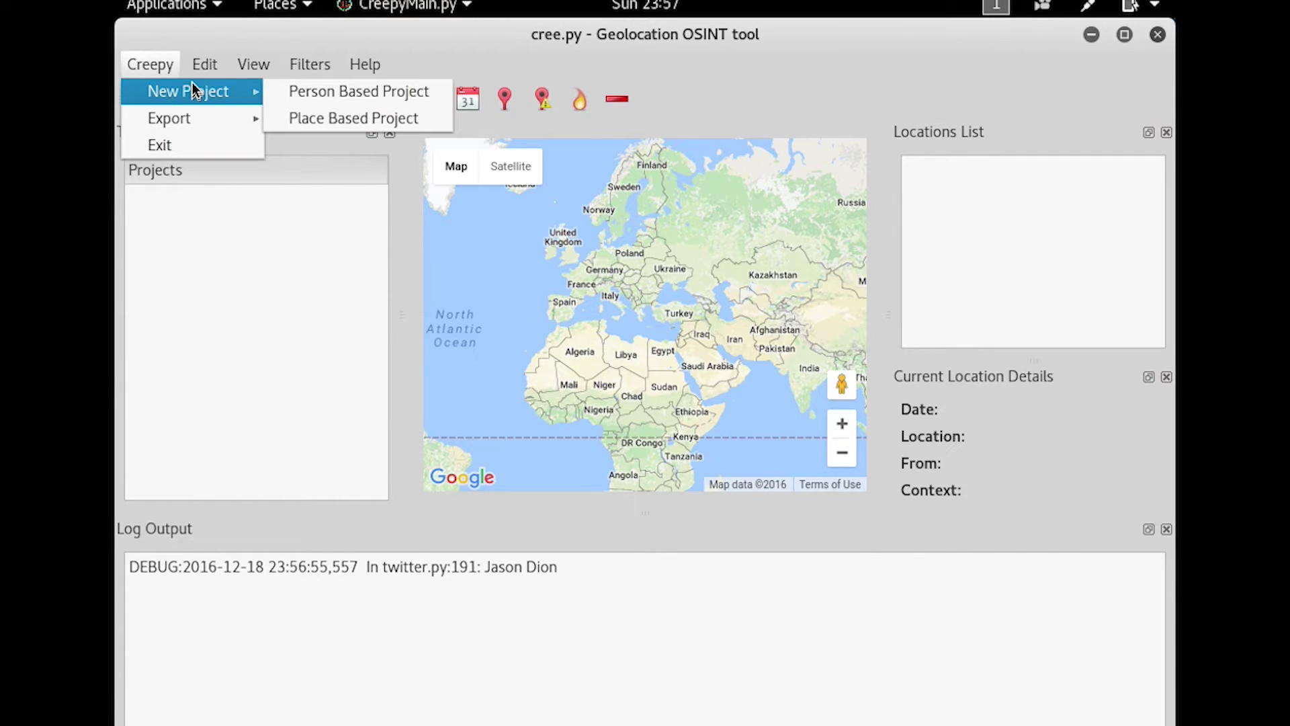
{"action": "left_click", "coordinate": [306, 92]}
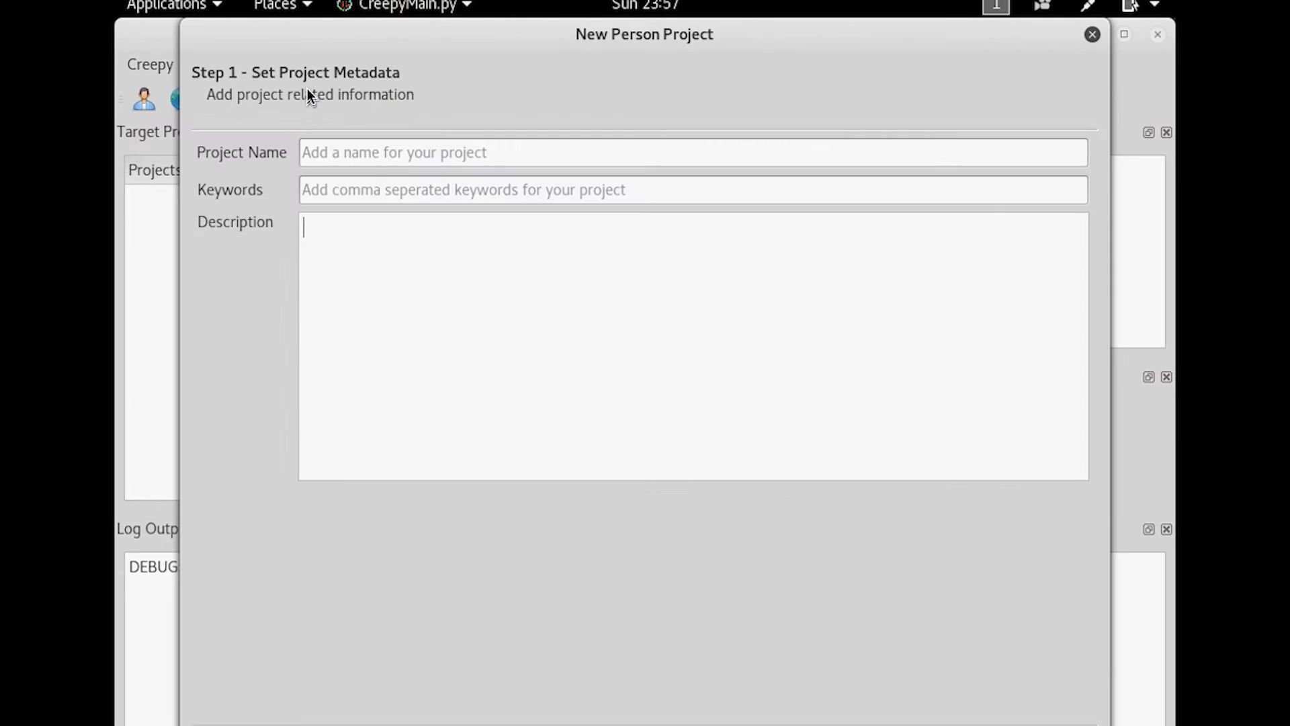
{"action": "left_click", "coordinate": [346, 151]}
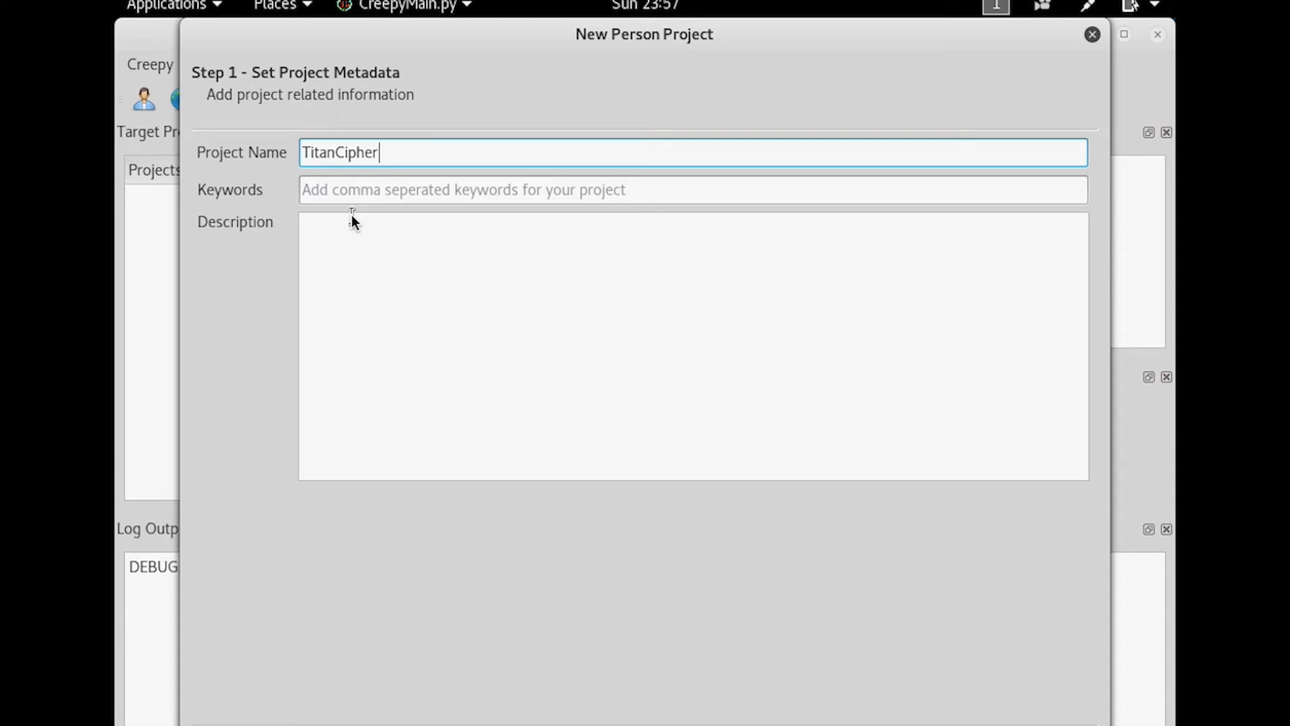
{"action": "left_click", "coordinate": [358, 197]}
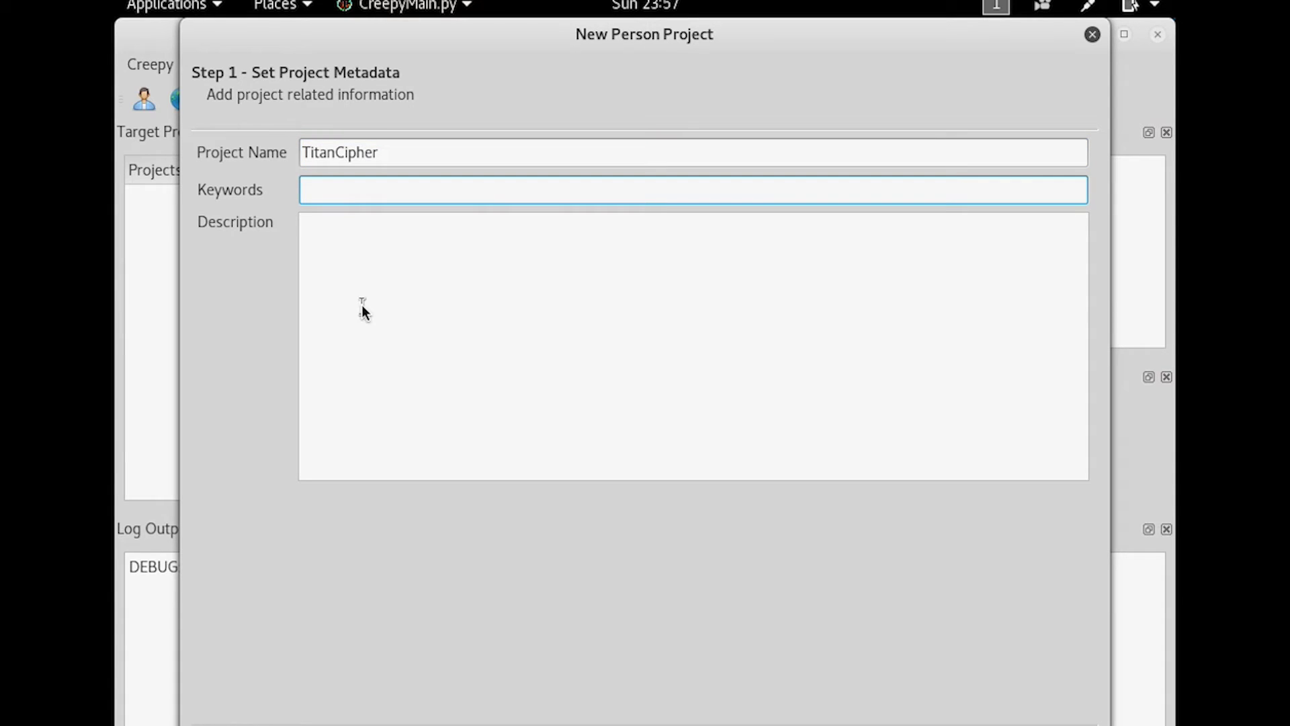
{"action": "type", "text": "titan cipher, titanciphe"}
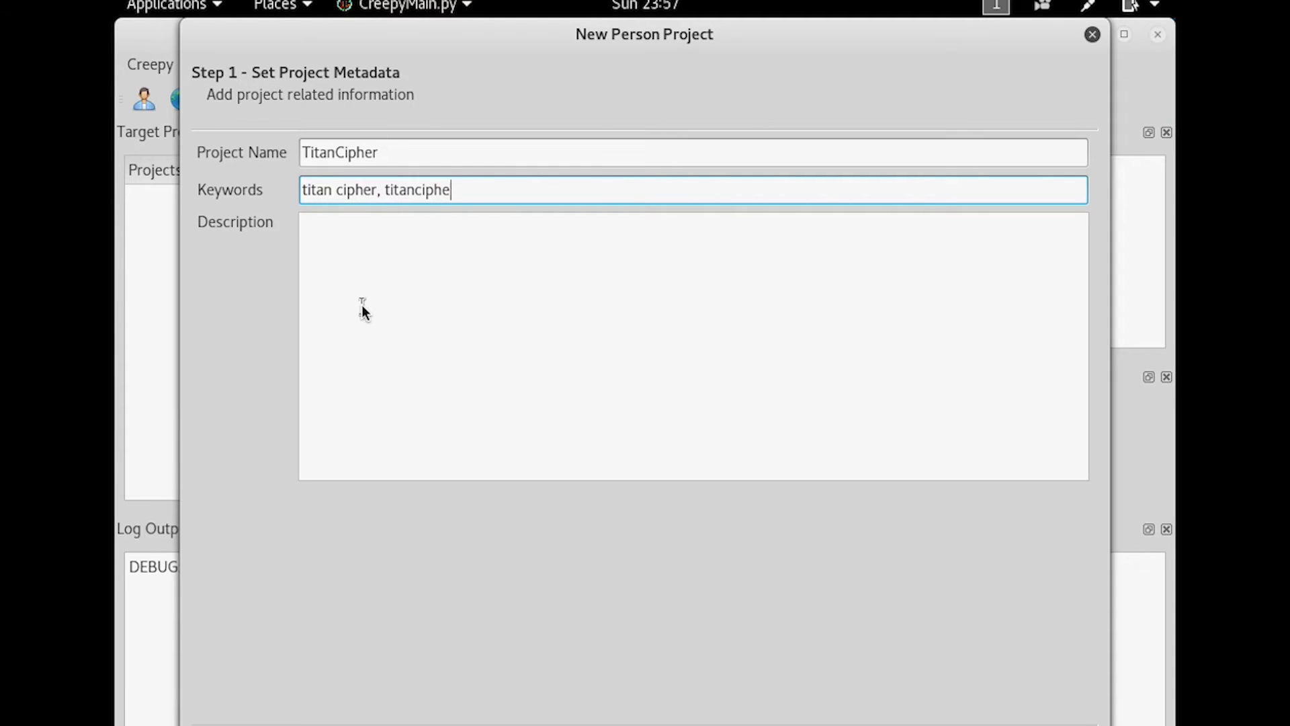
{"action": "type", "text": "r, hacking"}
{"action": "key", "text": "Tab"}
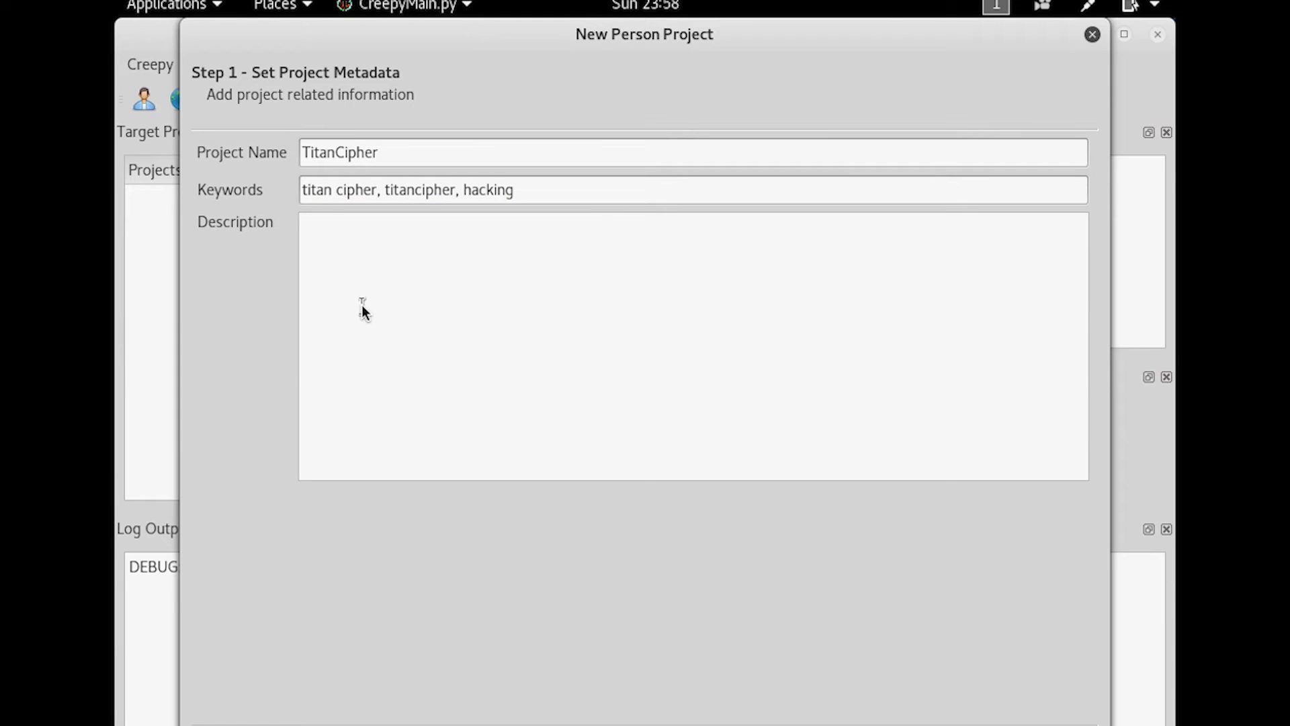
{"action": "type", "text": "Person-based projec"}
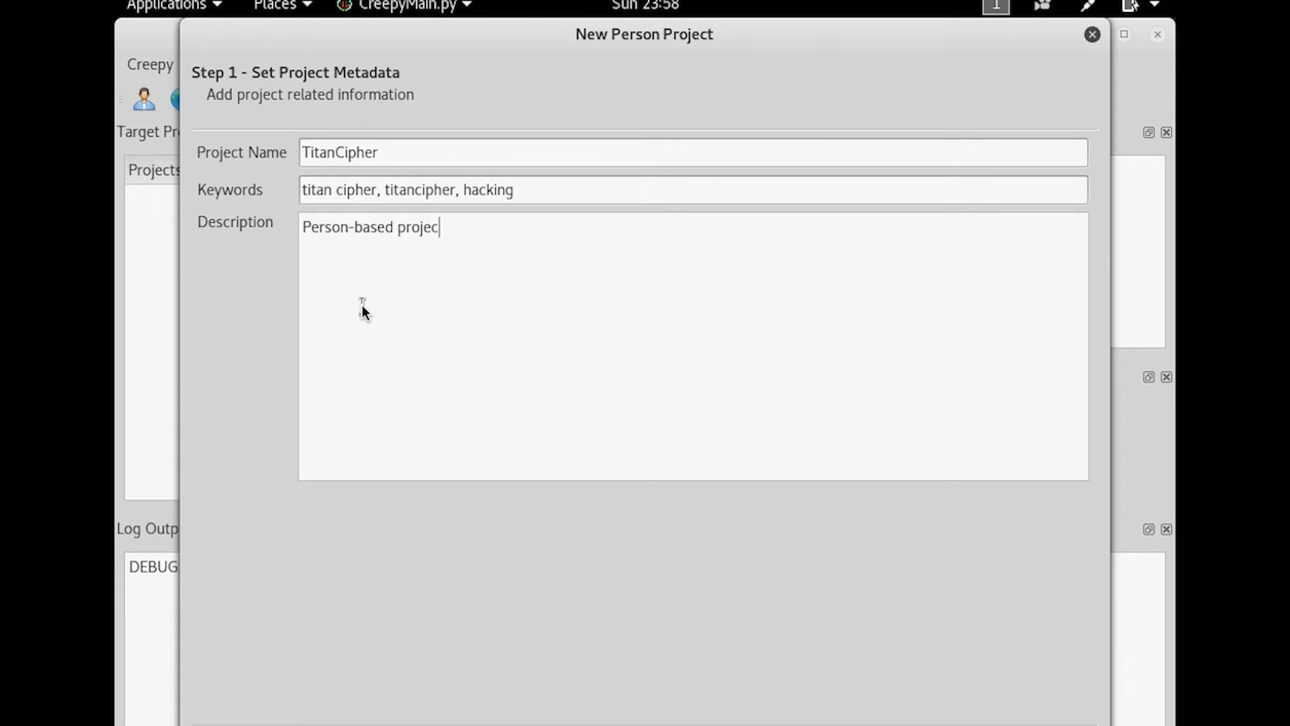
{"action": "type", "text": "t for TitanCipher"}
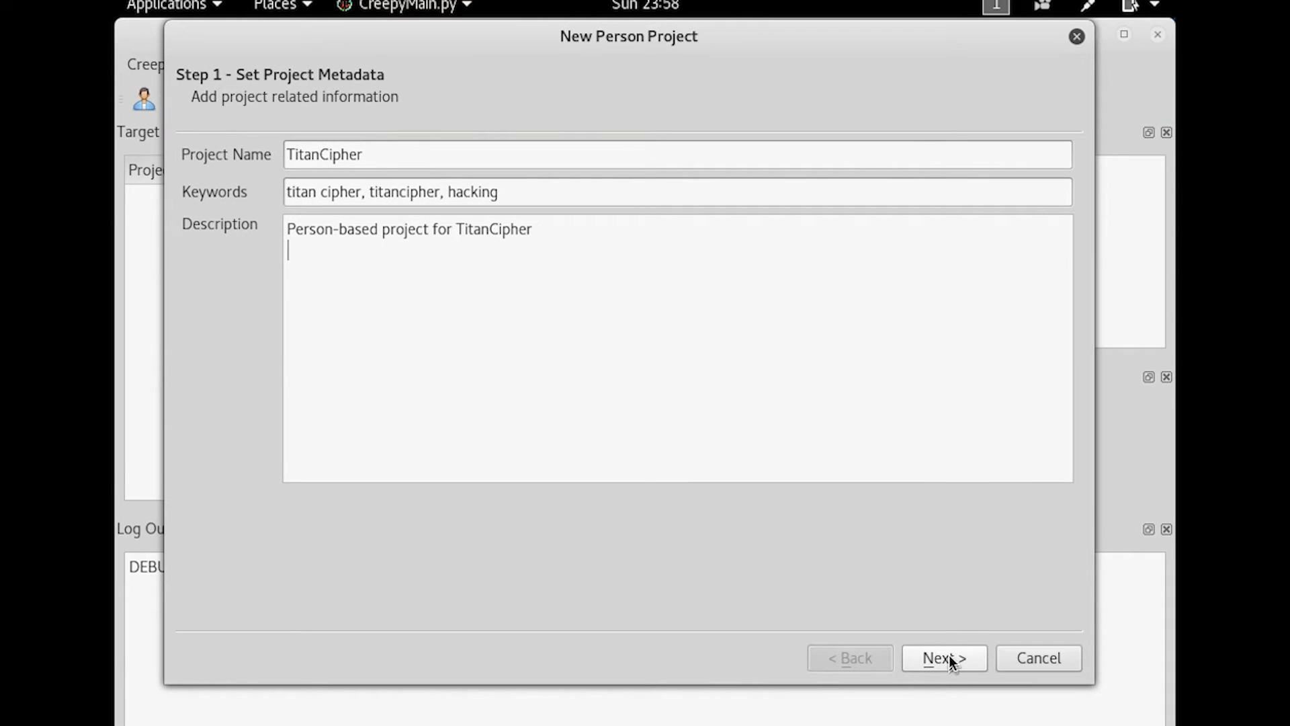
{"action": "left_click", "coordinate": [945, 659]}
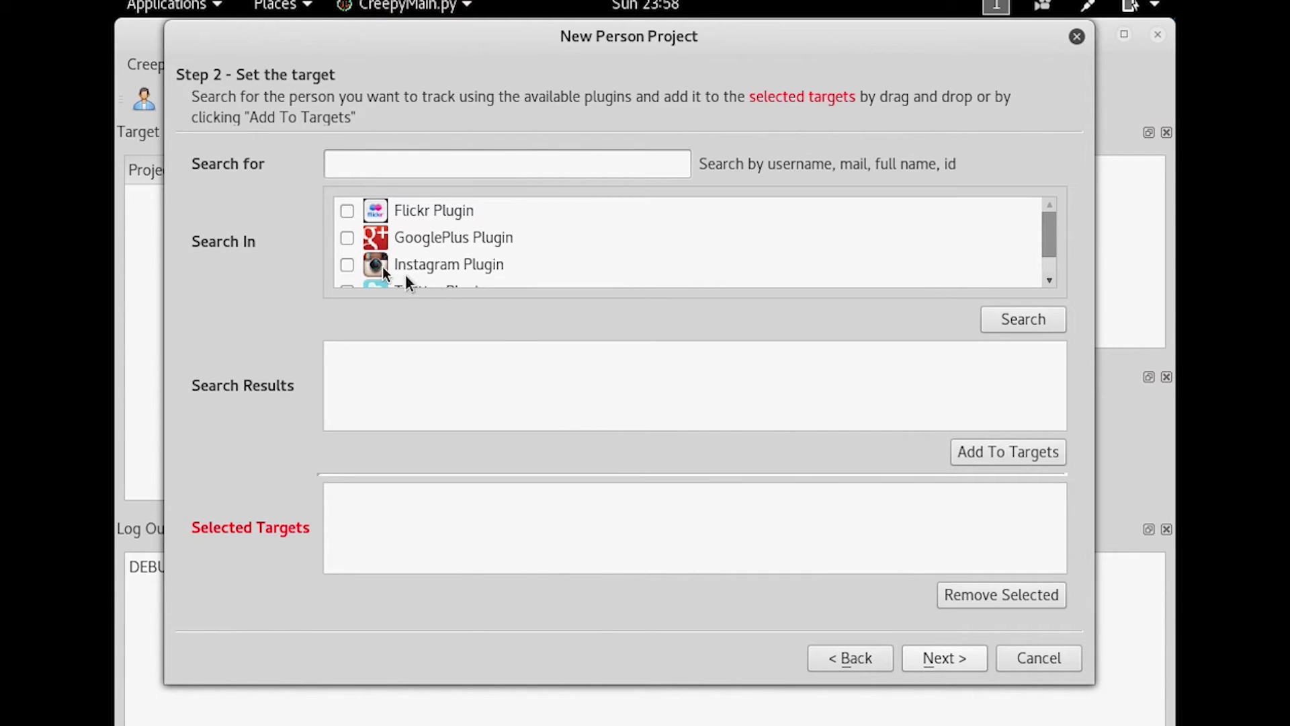
Search the Twitter plugin for titancipher and add the TitanCipher account as a target
{"action": "scroll", "coordinate": [421, 270], "scroll_direction": "down", "scroll_amount": 1}
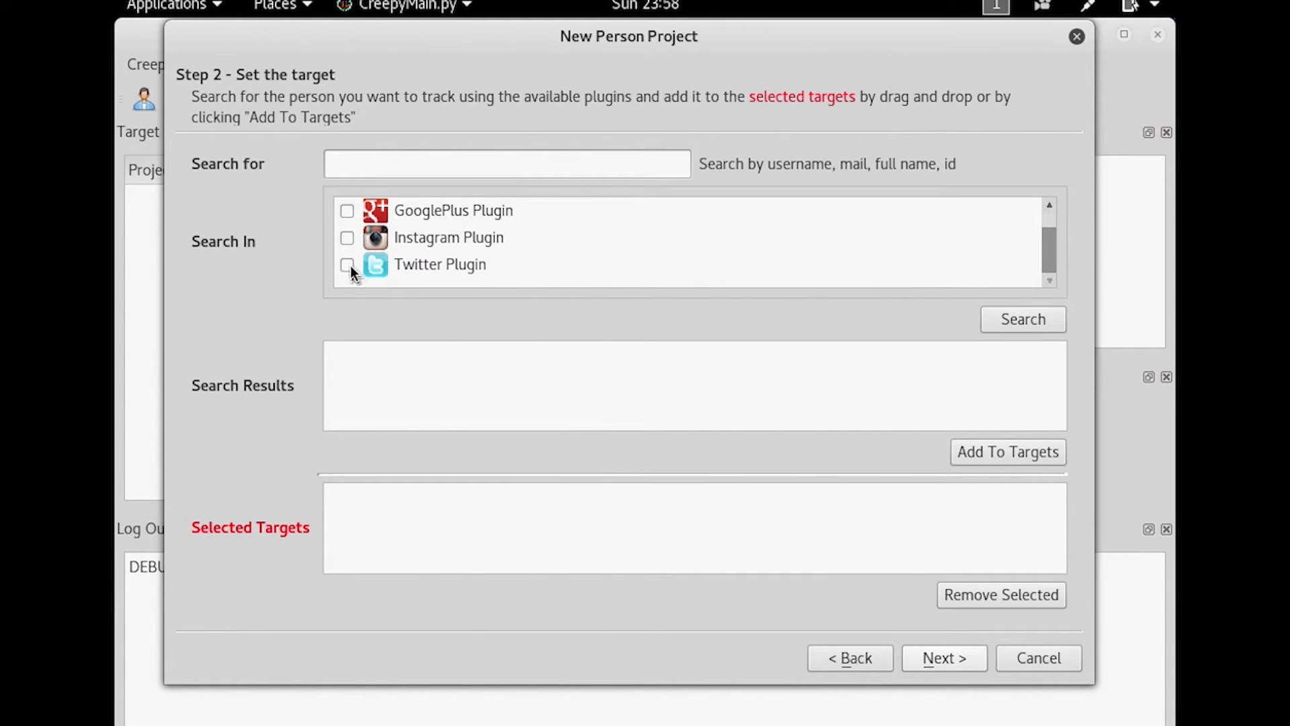
{"action": "left_click", "coordinate": [366, 165]}
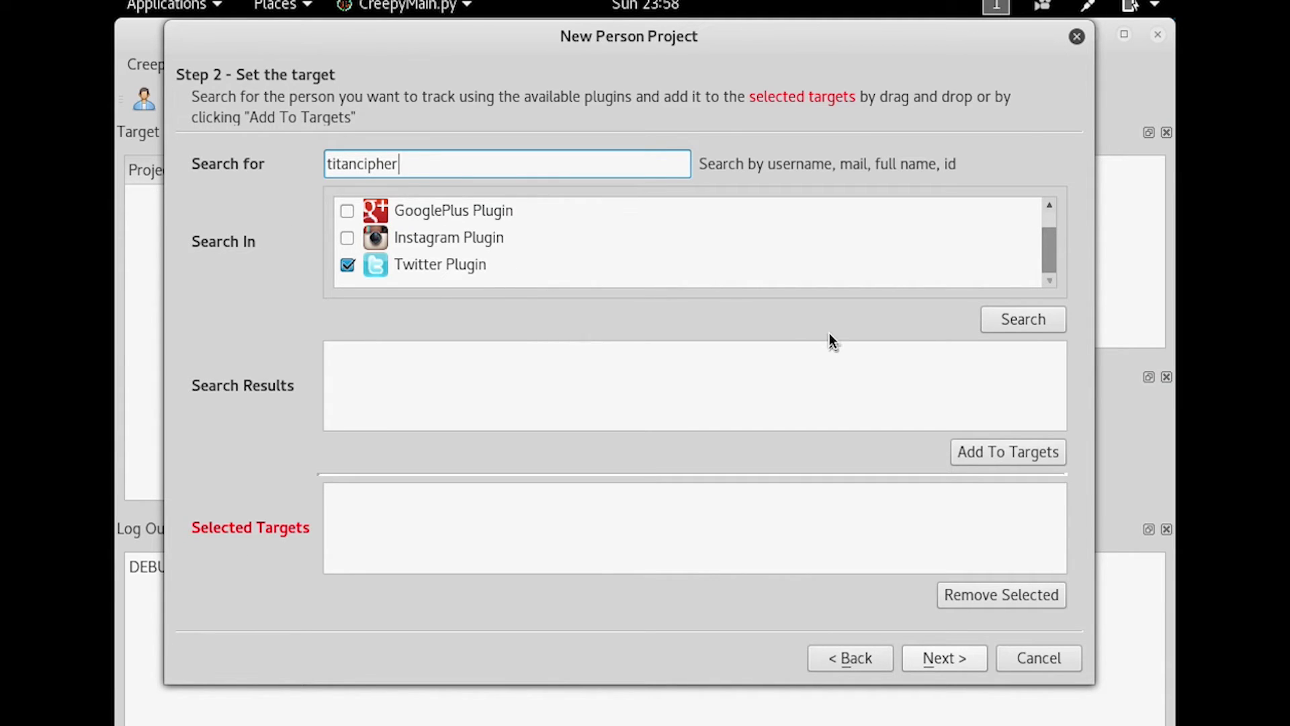
{"action": "left_click", "coordinate": [1044, 323]}
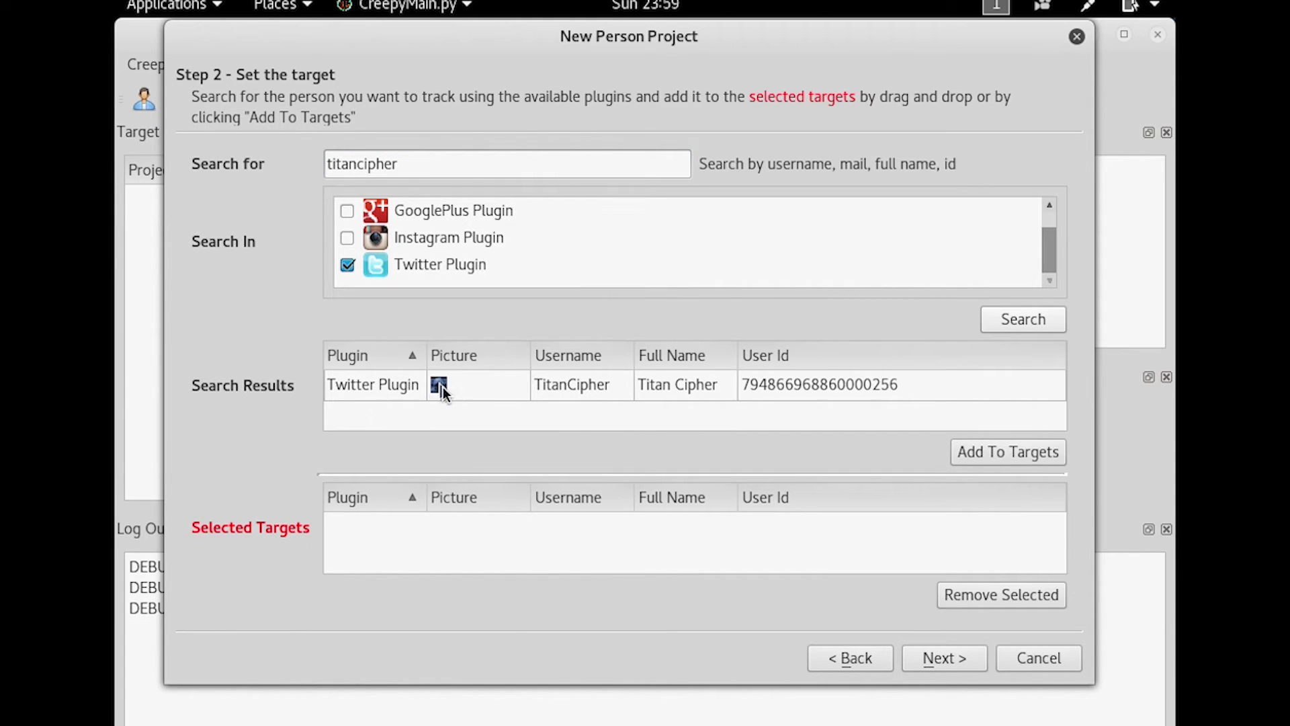
{"action": "left_click", "coordinate": [873, 388]}
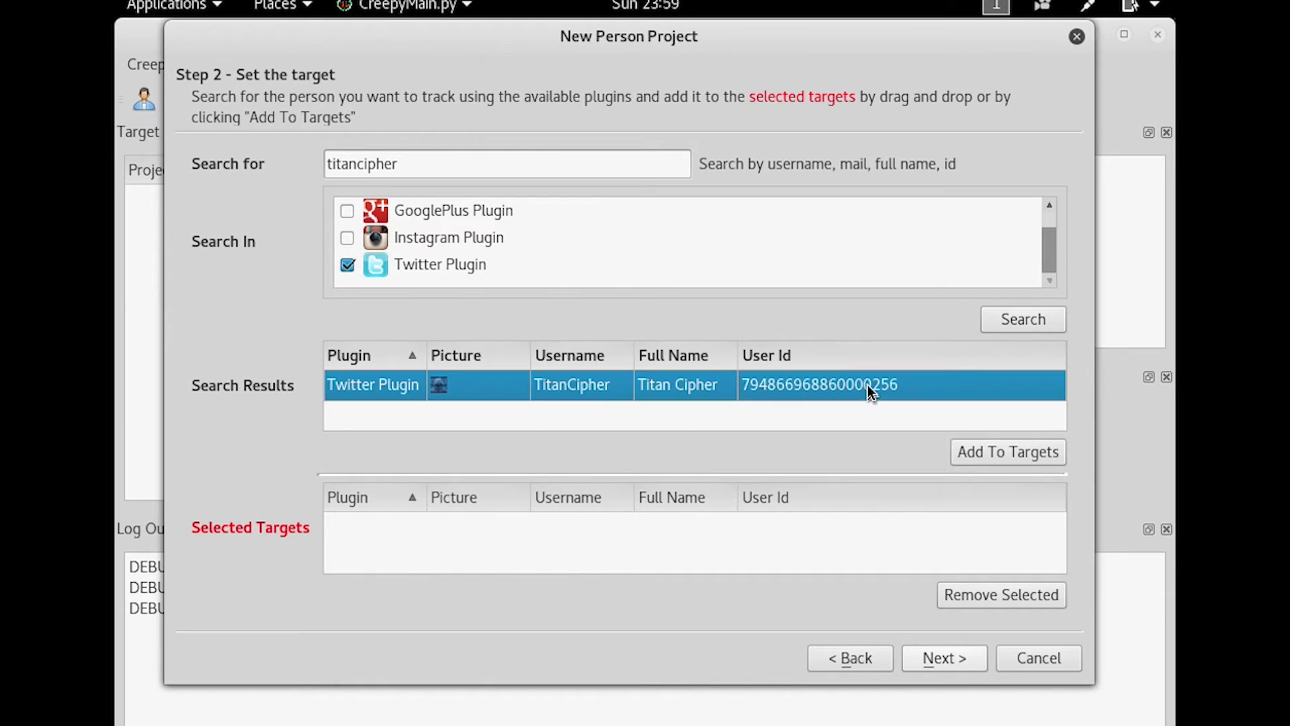
{"action": "left_click", "coordinate": [1006, 453]}
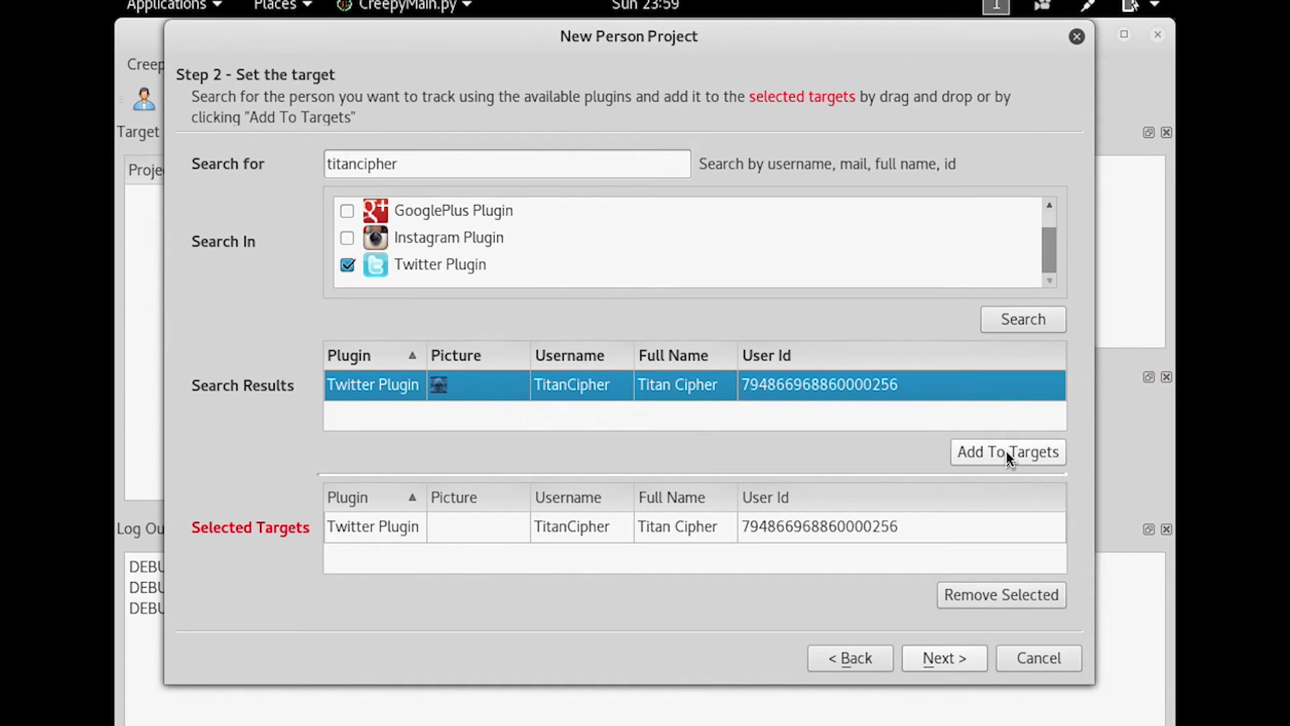
{"action": "left_click", "coordinate": [958, 658]}
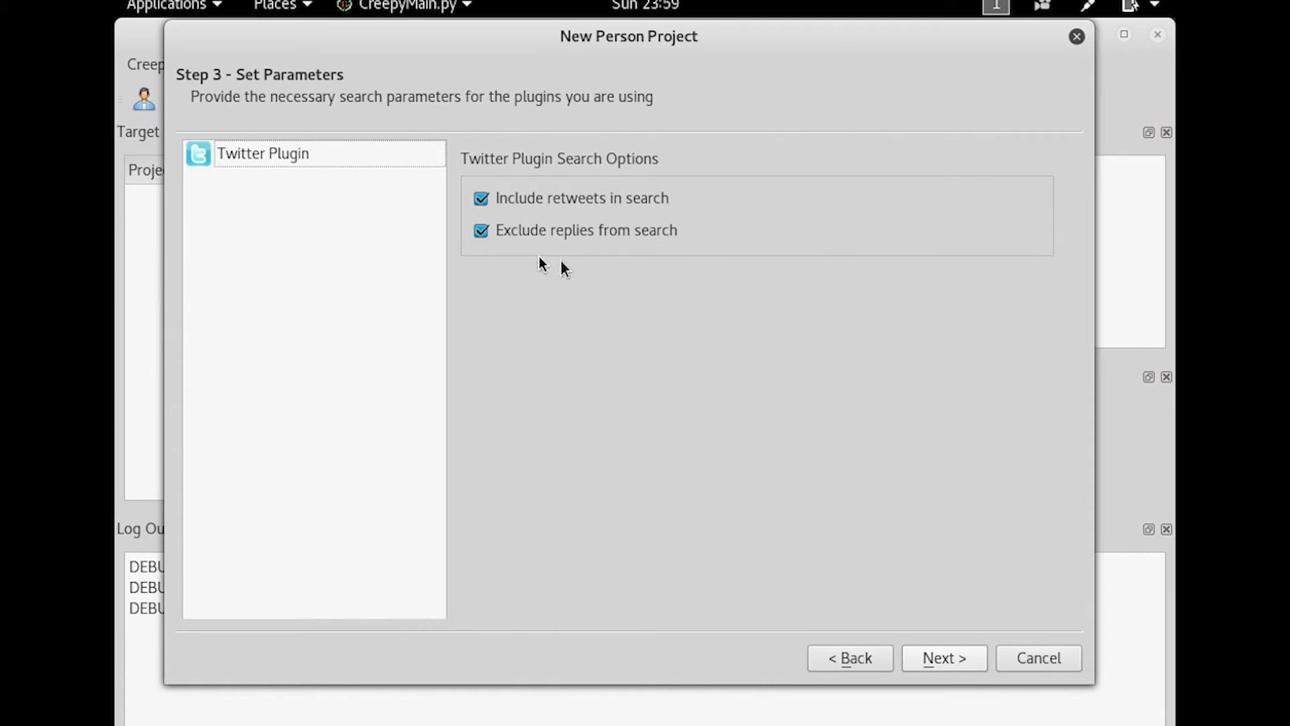
Untick Exclude replies, finish the TitanCipher project, and run Analyze target to map it
{"action": "left_click", "coordinate": [481, 231]}
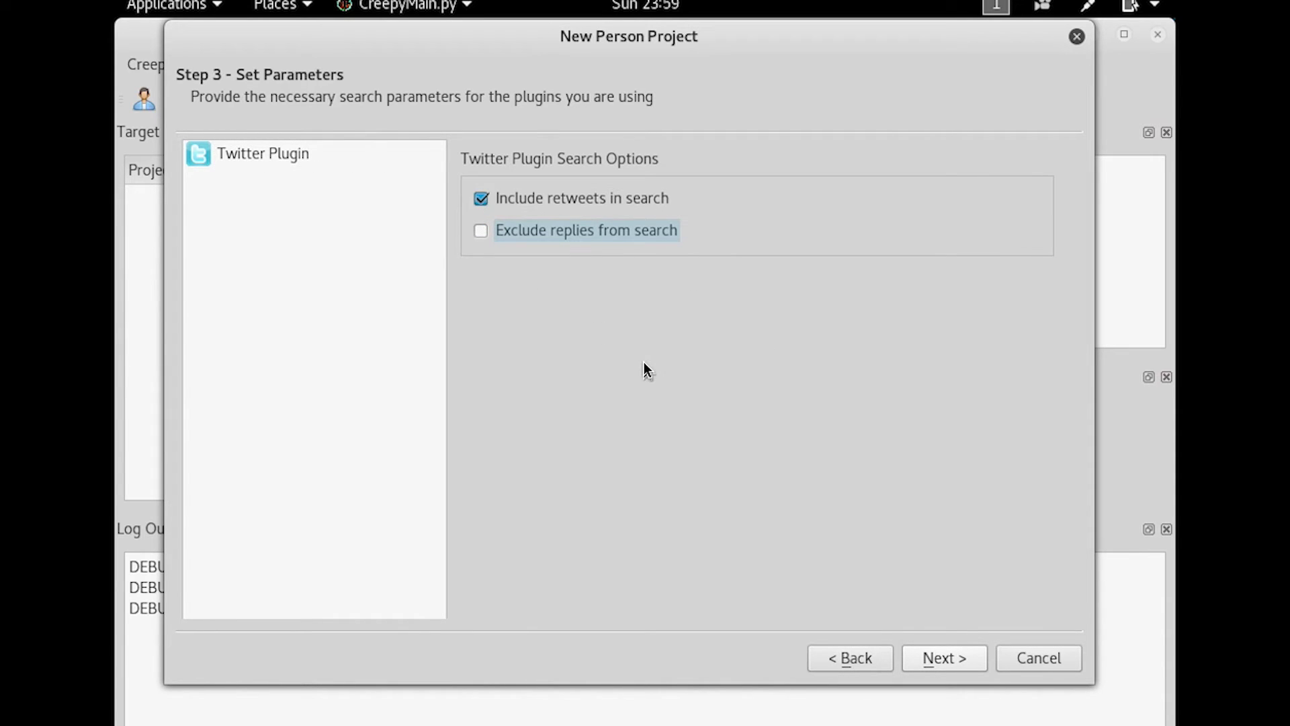
{"action": "left_click", "coordinate": [969, 659]}
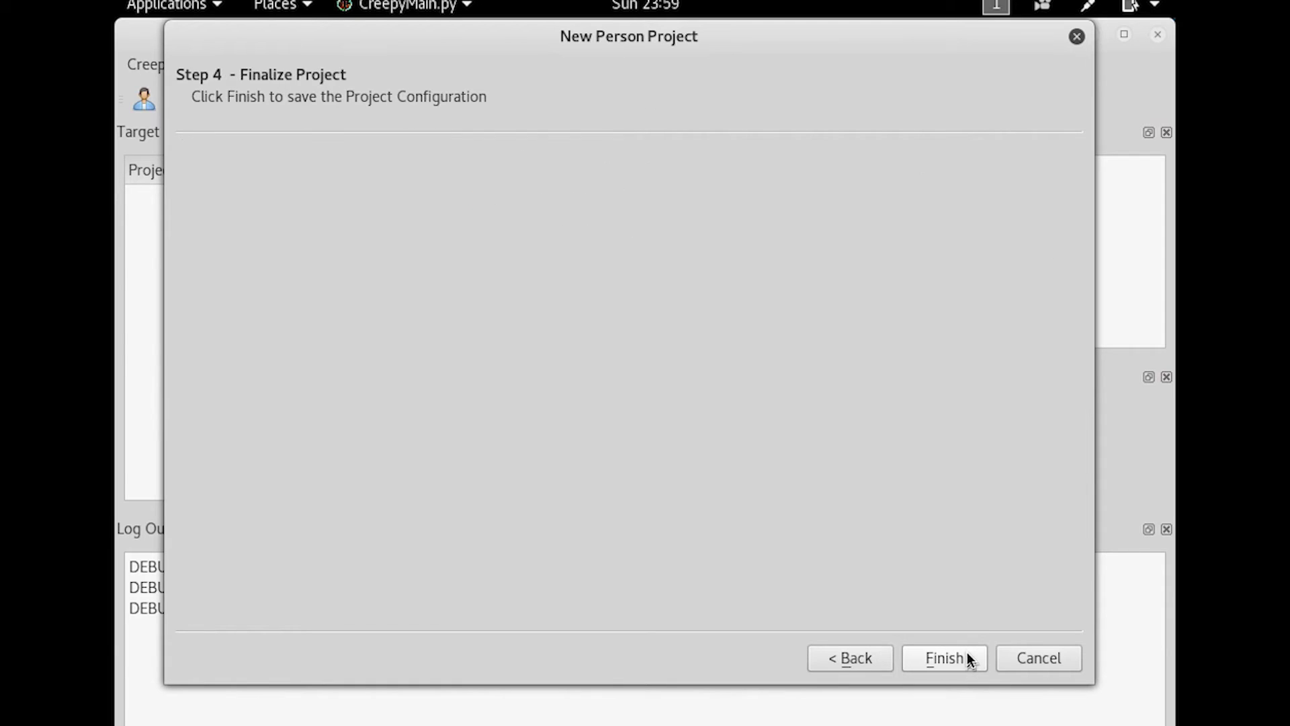
{"action": "left_click", "coordinate": [974, 659]}
{"action": "left_click", "coordinate": [254, 101]}
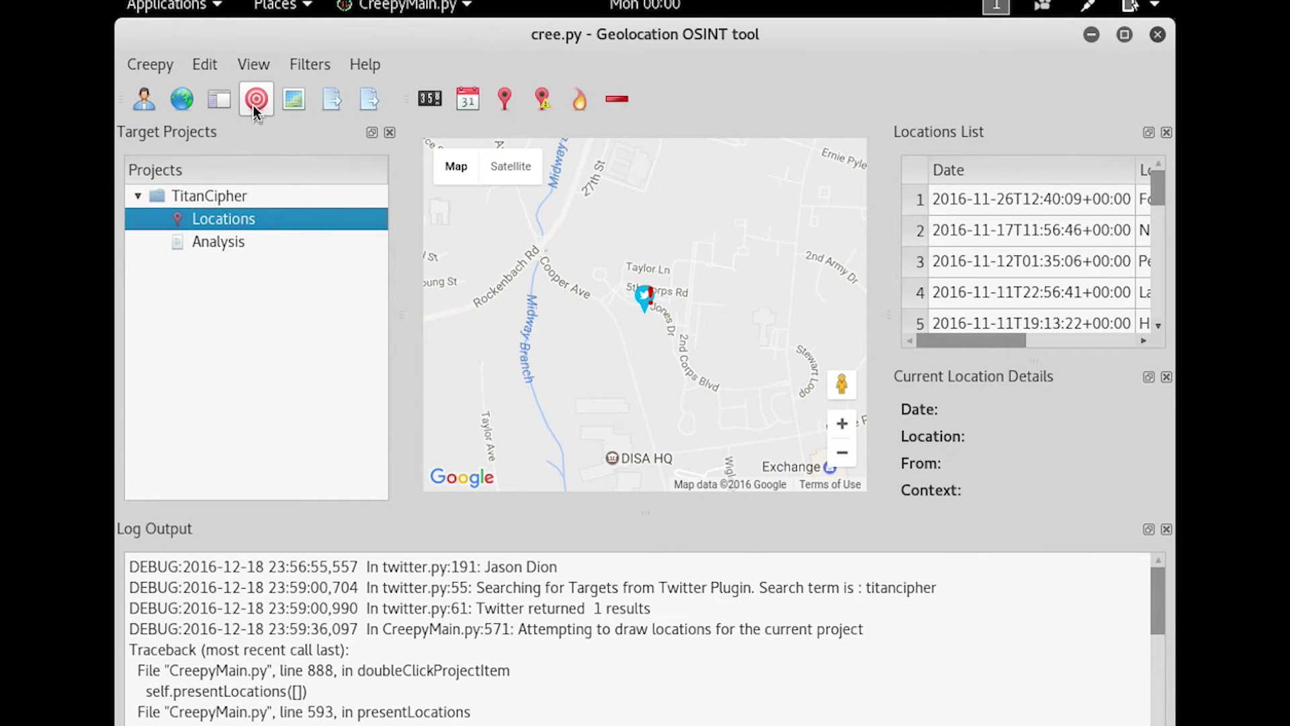
Zoom the map out from Fort Meade to all of North America and pan to the Pacific cluster
{"action": "left_click", "coordinate": [844, 457]}
{"action": "left_click", "coordinate": [844, 457]}
{"action": "left_click", "coordinate": [845, 457]}
{"action": "left_click", "coordinate": [844, 457]}
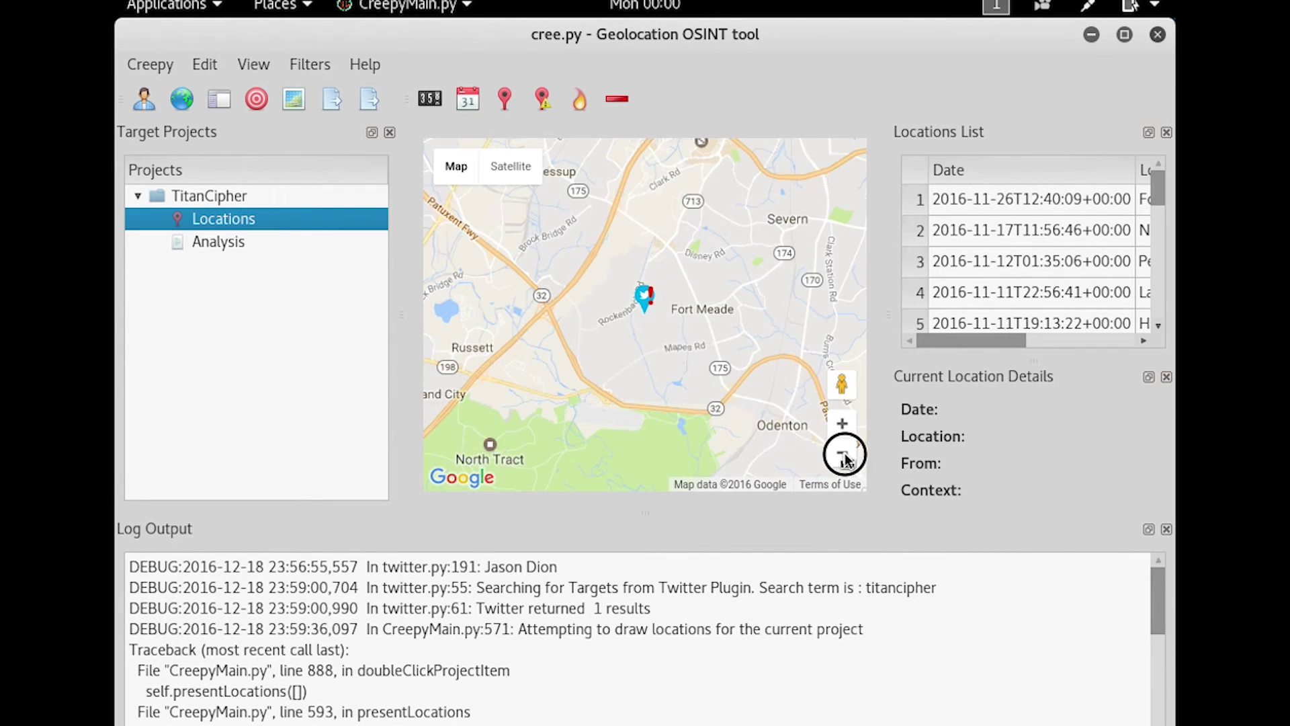
{"action": "left_click", "coordinate": [844, 457]}
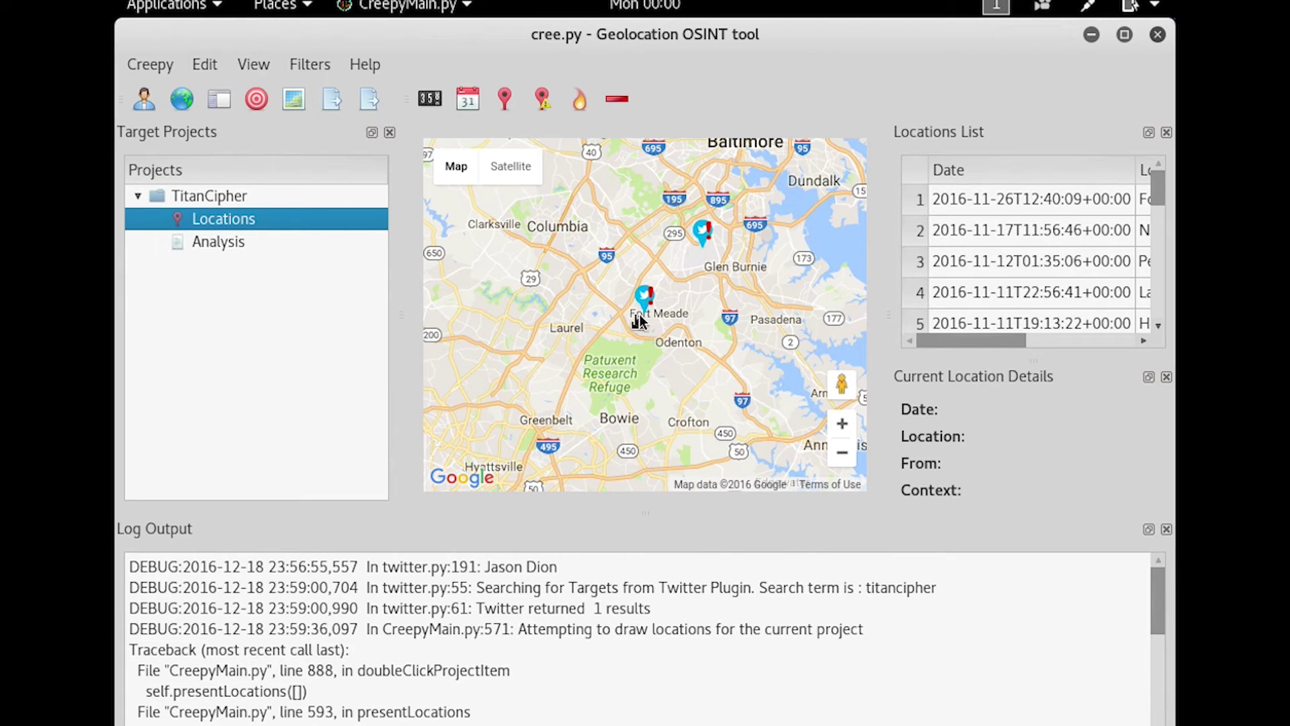
{"action": "left_click", "coordinate": [842, 453]}
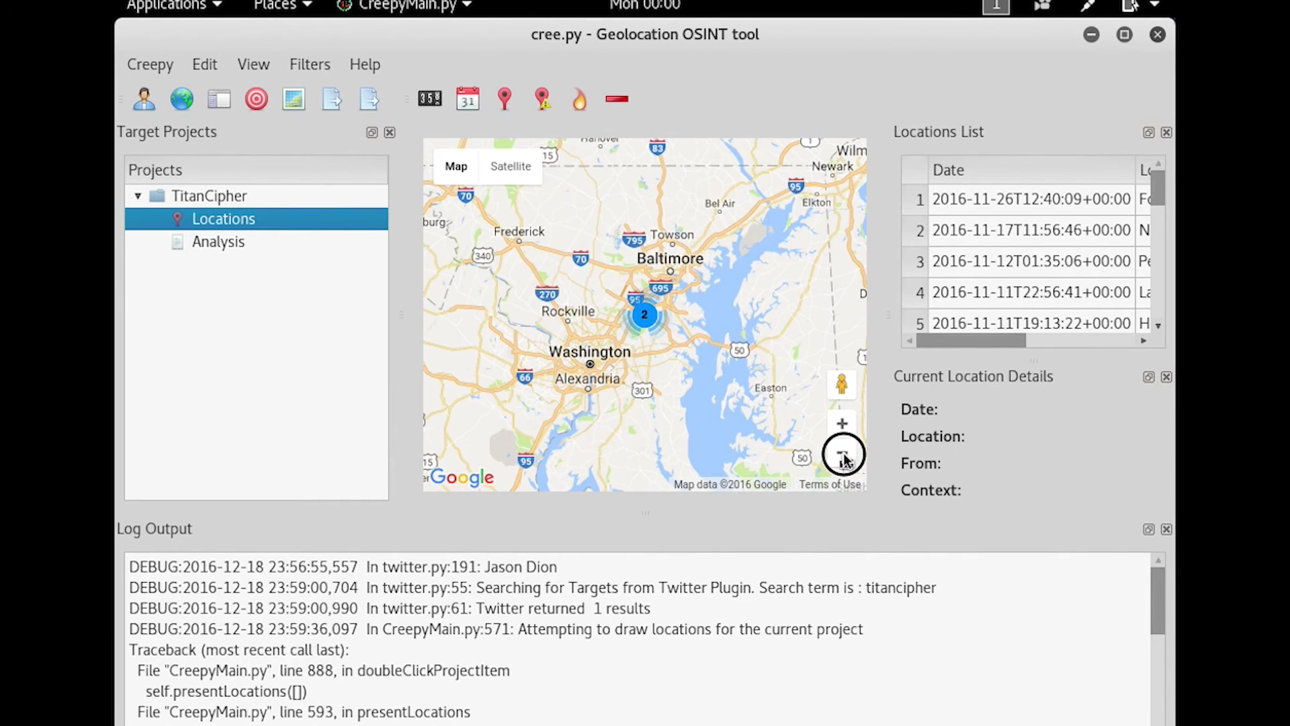
{"action": "left_click", "coordinate": [843, 457]}
{"action": "left_click", "coordinate": [844, 457]}
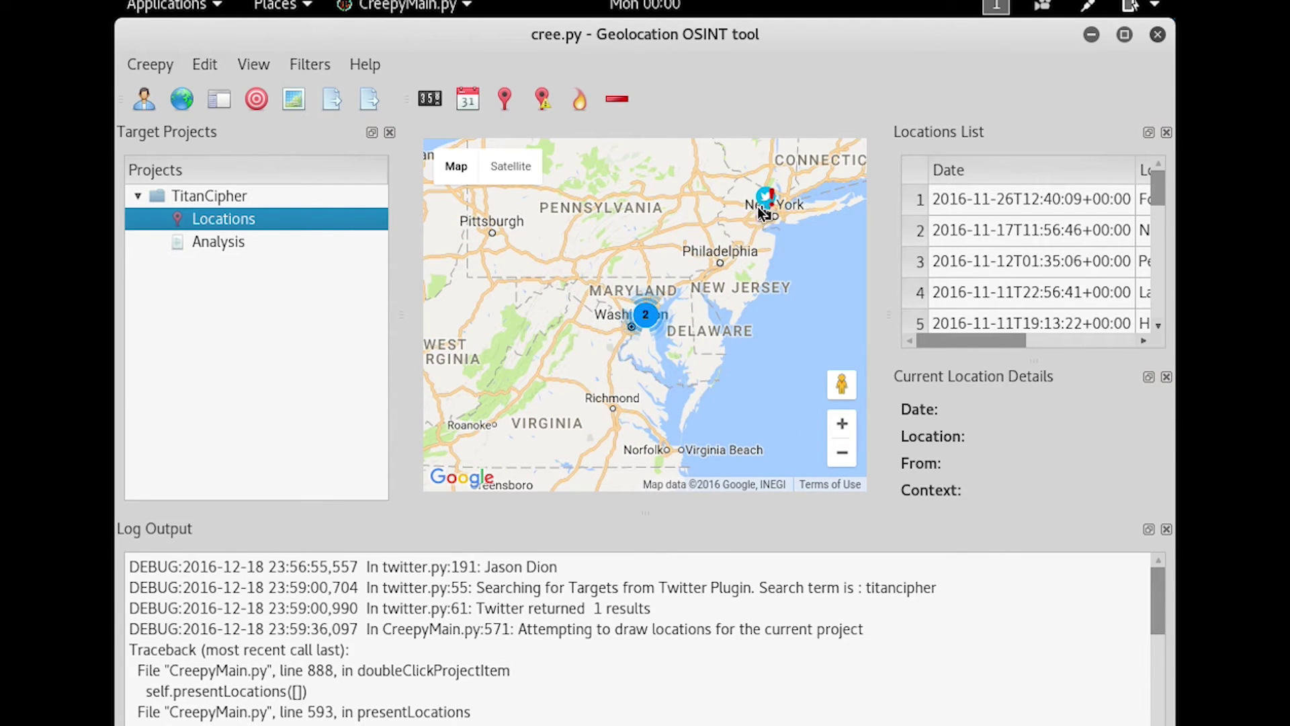
{"action": "left_click", "coordinate": [842, 457]}
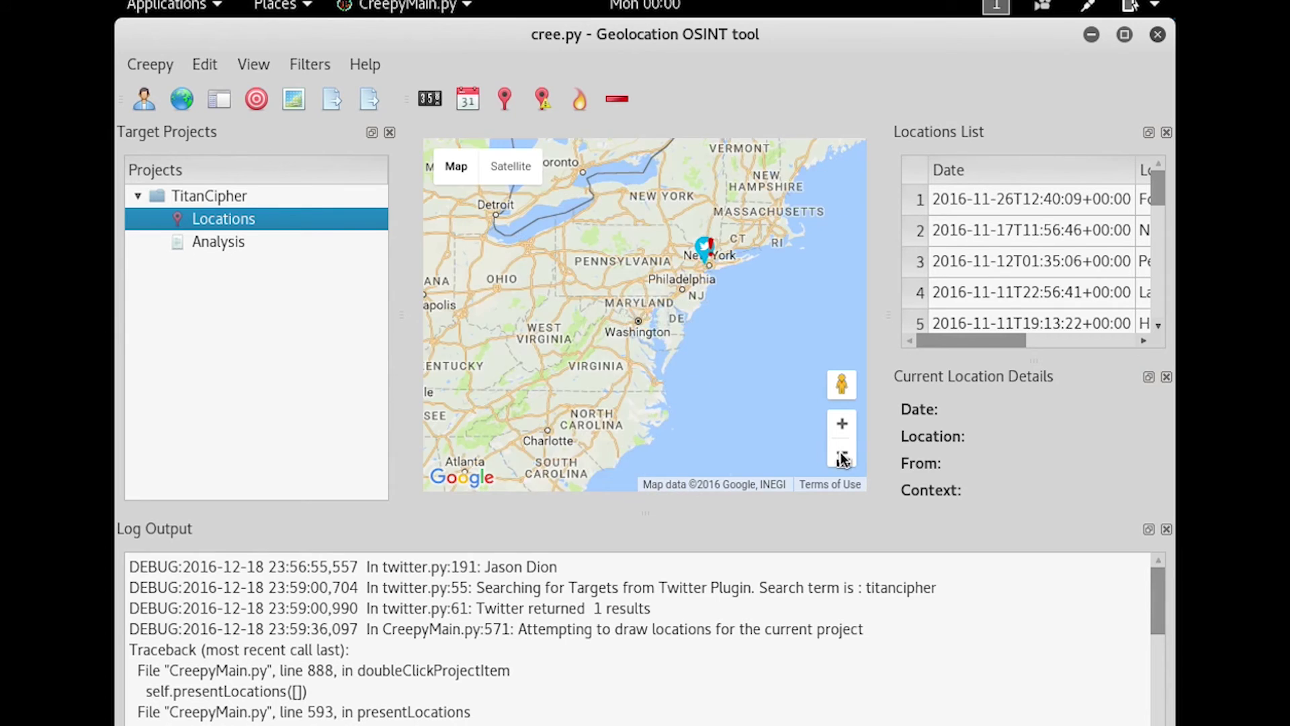
{"action": "left_click", "coordinate": [842, 455]}
{"action": "left_click", "coordinate": [842, 454]}
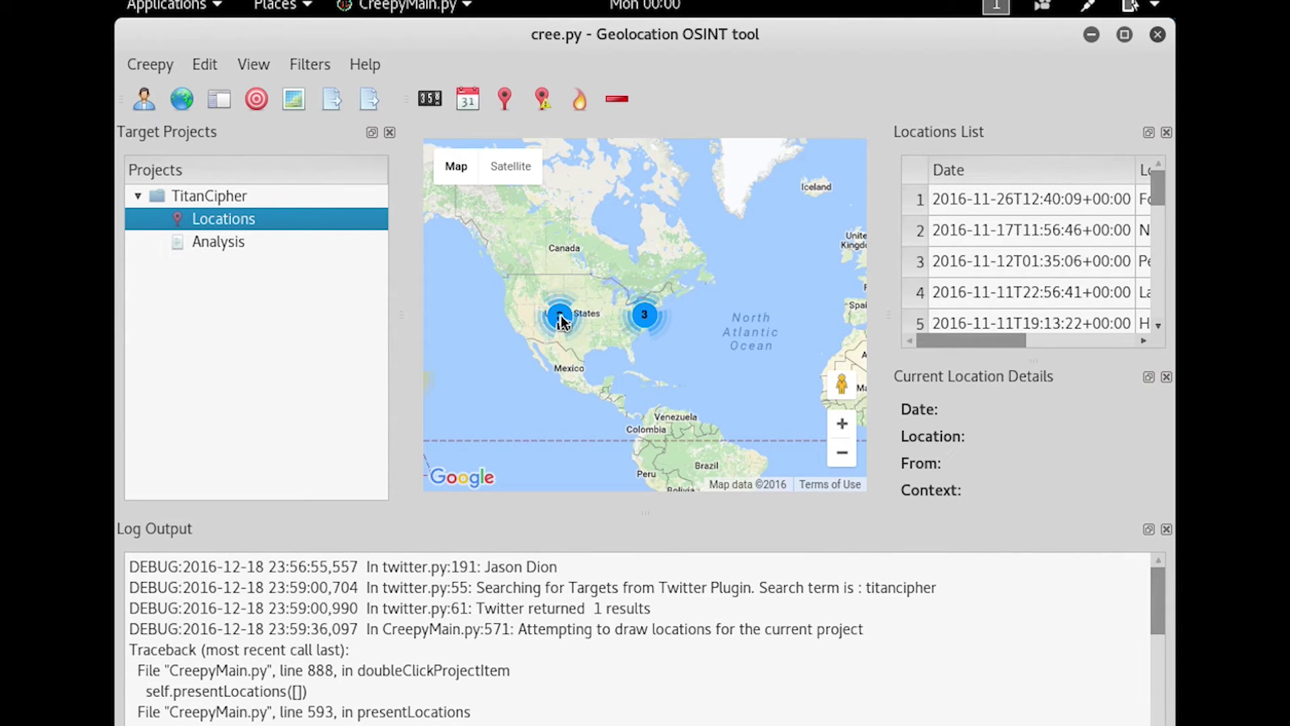
{"action": "left_click_drag", "start_coordinate": [540, 367], "coordinate": [678, 368]}
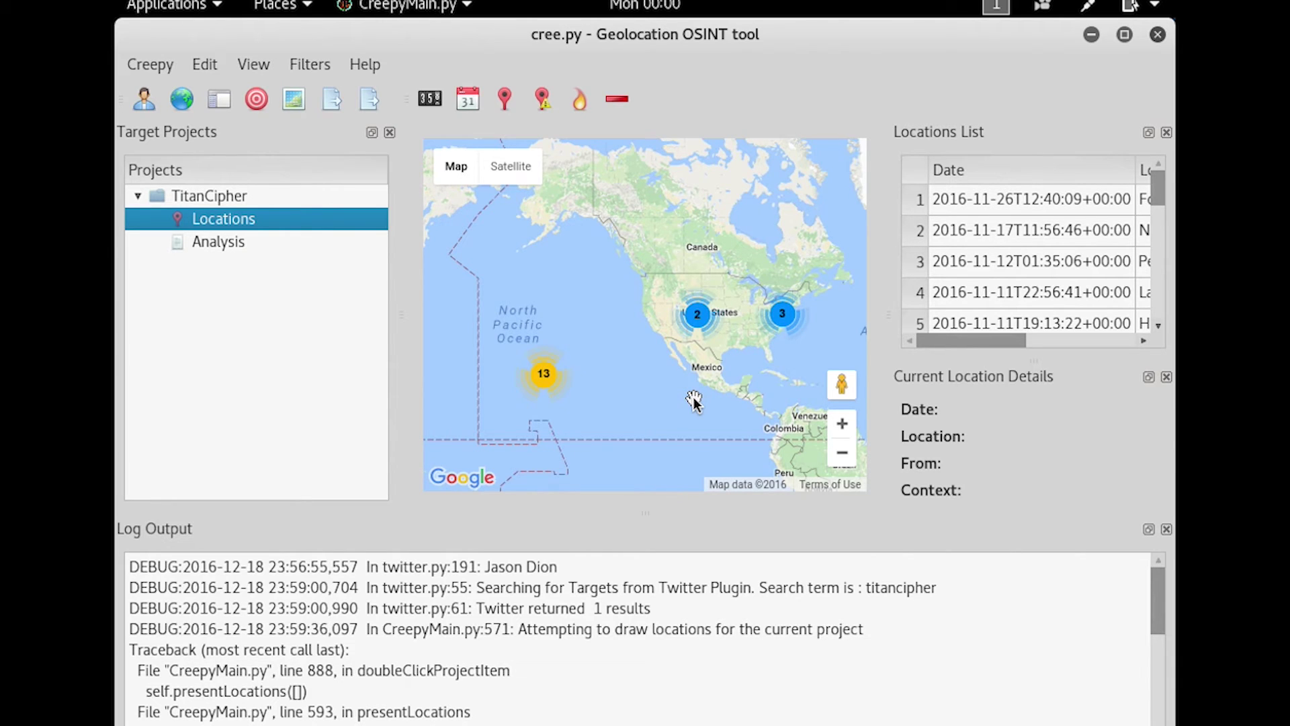
{"action": "left_click", "coordinate": [1014, 342]}
Narrow the Date column in the Locations List so each tweet's Location name shows
{"action": "left_click_drag", "start_coordinate": [1015, 341], "coordinate": [1116, 342]}
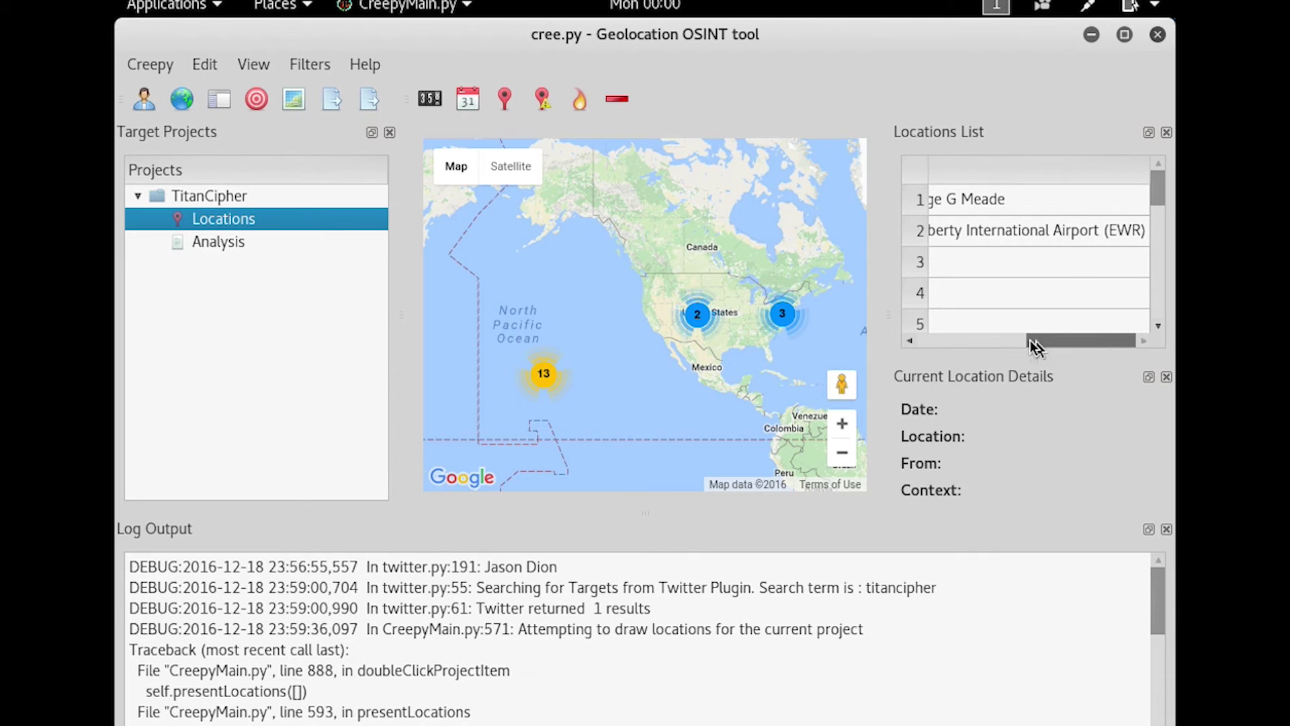
{"action": "left_click", "coordinate": [912, 343]}
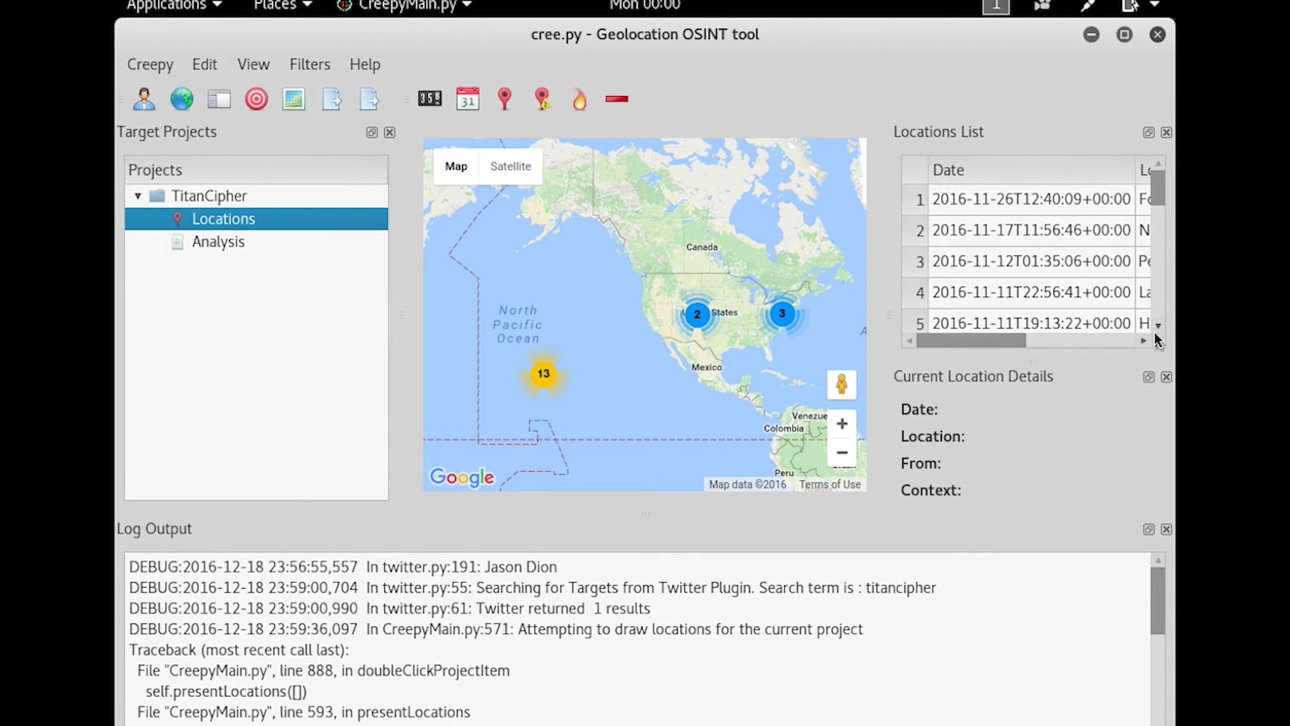
{"action": "left_click", "coordinate": [1130, 174]}
{"action": "left_click_drag", "start_coordinate": [1130, 174], "coordinate": [987, 174]}
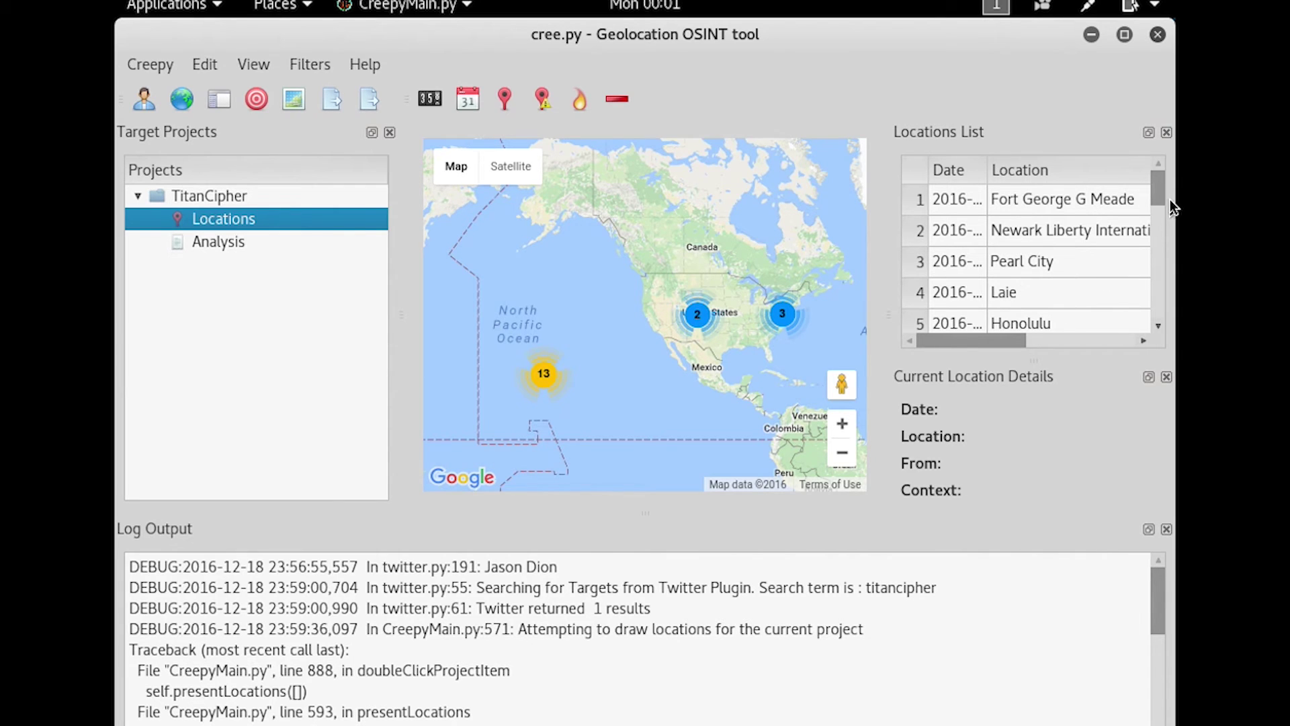
Scroll down through the Locations List rows to review the tweet locations
{"action": "left_click", "coordinate": [1158, 331]}
{"action": "left_click", "coordinate": [1157, 331]}
{"action": "left_click", "coordinate": [1158, 331]}
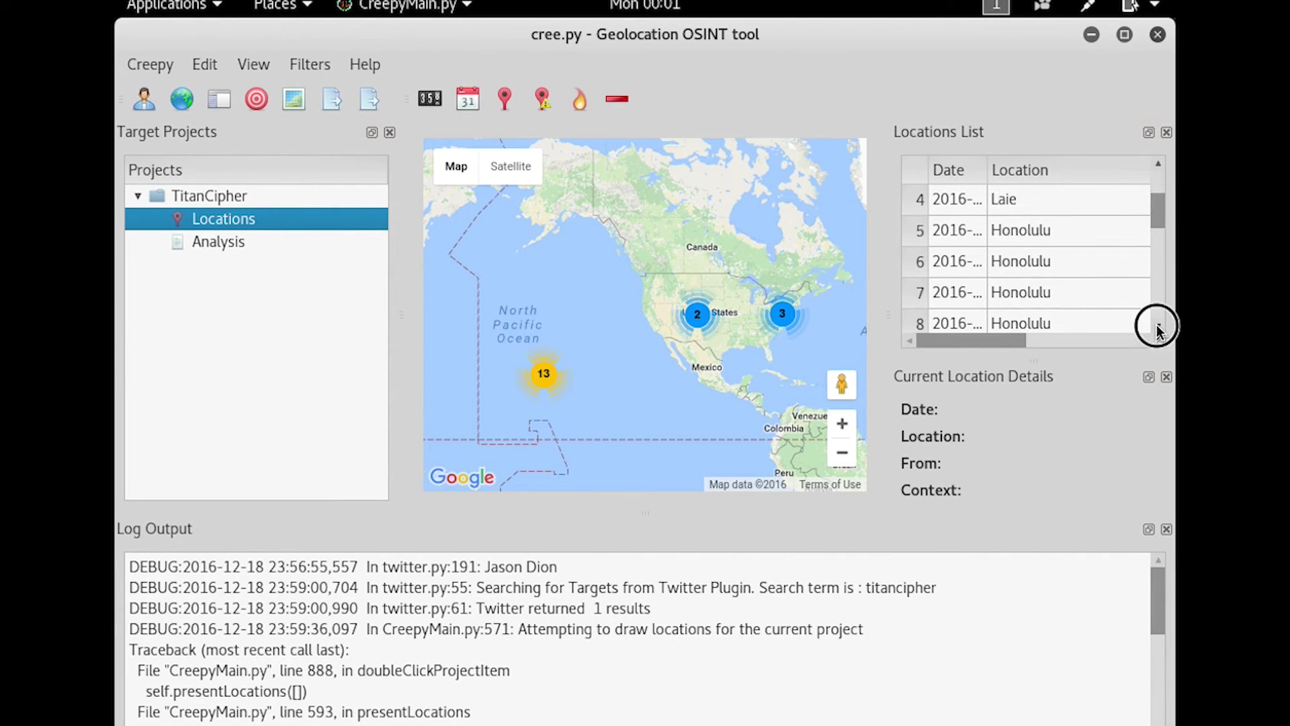
{"action": "left_click", "coordinate": [1157, 331]}
{"action": "left_click", "coordinate": [1158, 331]}
{"action": "left_click", "coordinate": [1157, 331]}
{"action": "left_click", "coordinate": [1157, 331]}
{"action": "left_click", "coordinate": [1157, 328]}
{"action": "left_click", "coordinate": [1158, 328]}
{"action": "left_click", "coordinate": [1157, 328]}
{"action": "left_click", "coordinate": [1157, 328]}
{"action": "left_click", "coordinate": [1158, 328]}
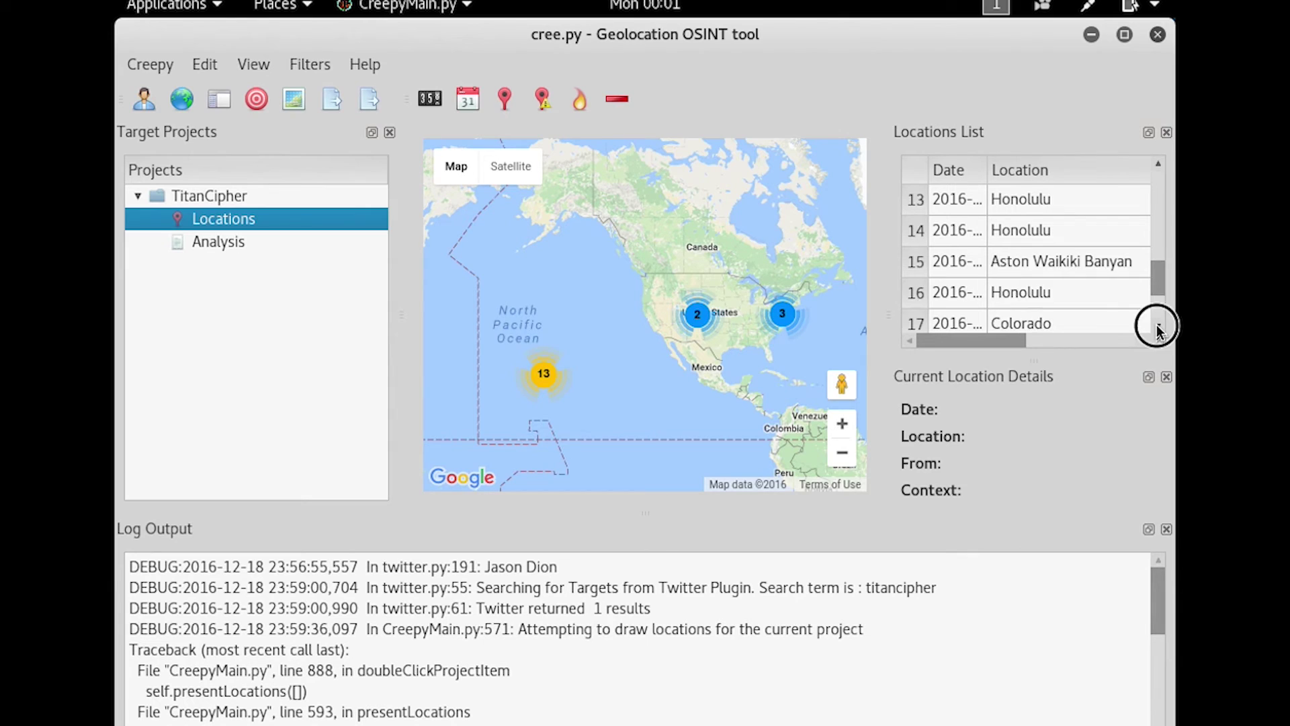
{"action": "left_click", "coordinate": [1158, 328]}
{"action": "left_click", "coordinate": [1157, 328]}
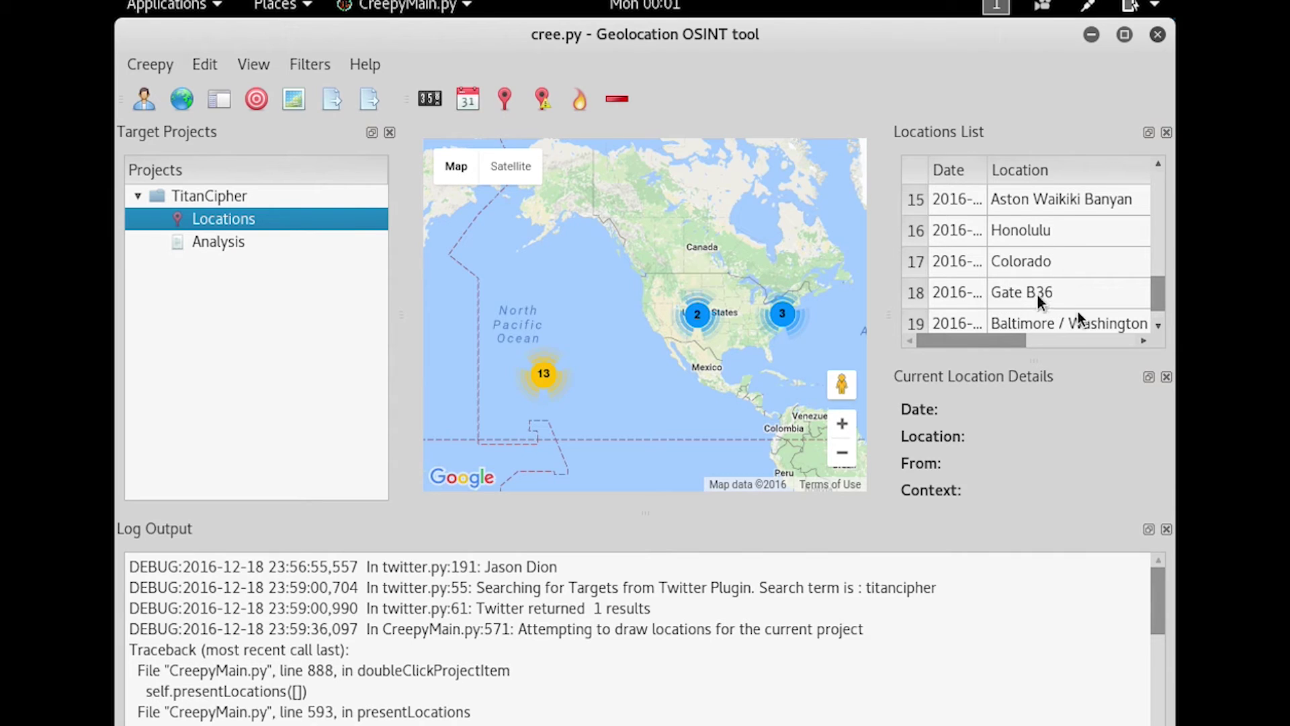
{"action": "left_click", "coordinate": [1159, 328]}
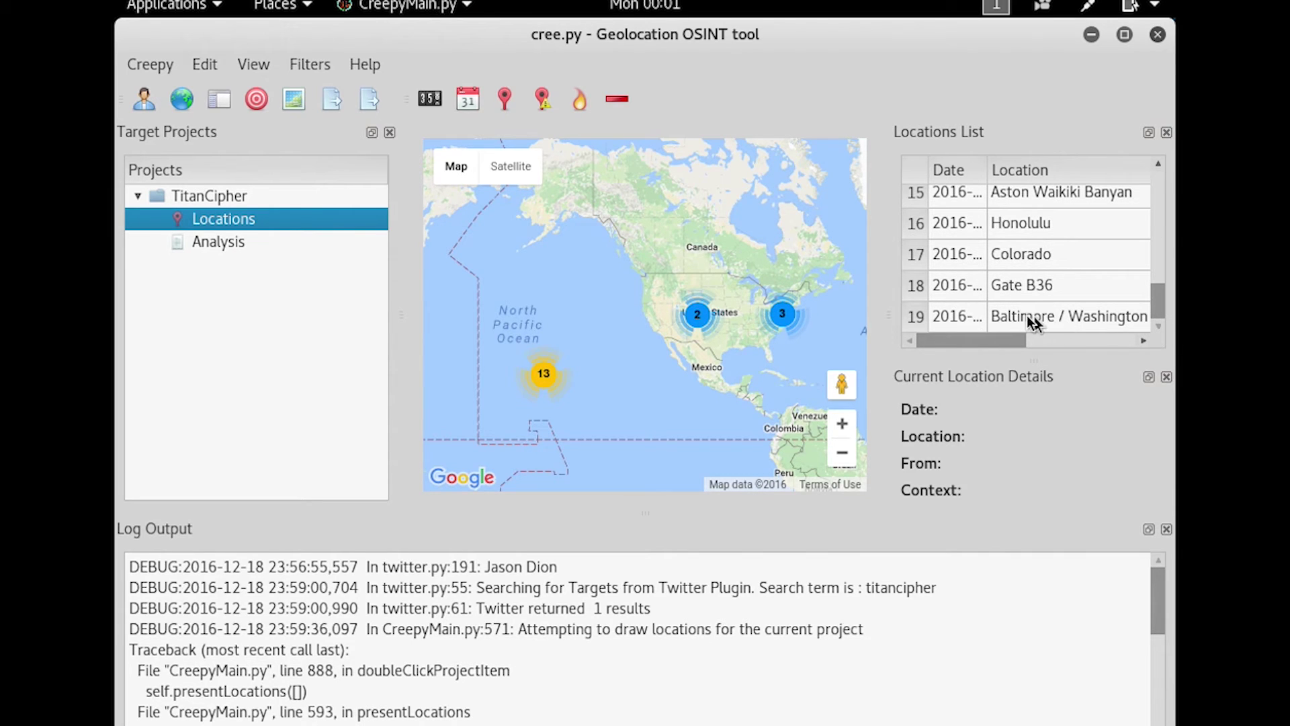
Widen the Date column to full timestamps and select the 2016-11-17 Newark airport tweet
{"action": "left_click_drag", "start_coordinate": [986, 171], "coordinate": [1095, 172]}
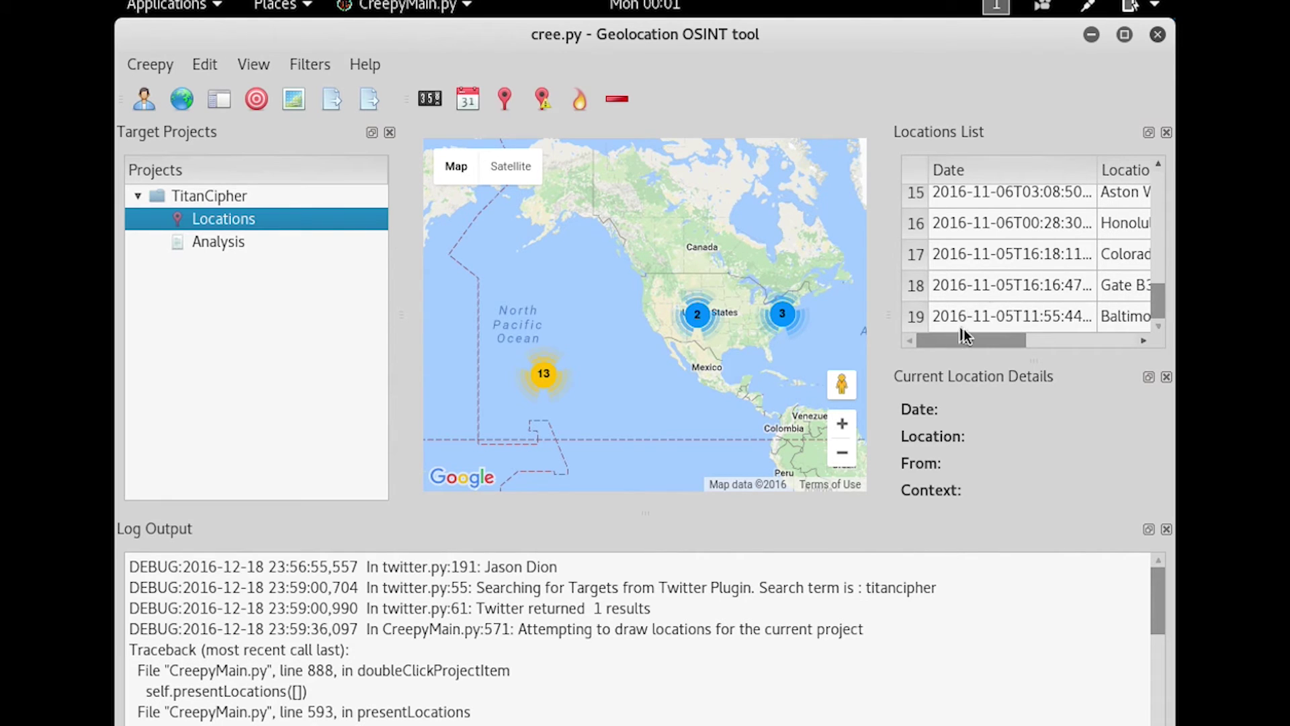
{"action": "left_click", "coordinate": [1159, 306]}
{"action": "left_click_drag", "start_coordinate": [1159, 306], "coordinate": [1163, 185]}
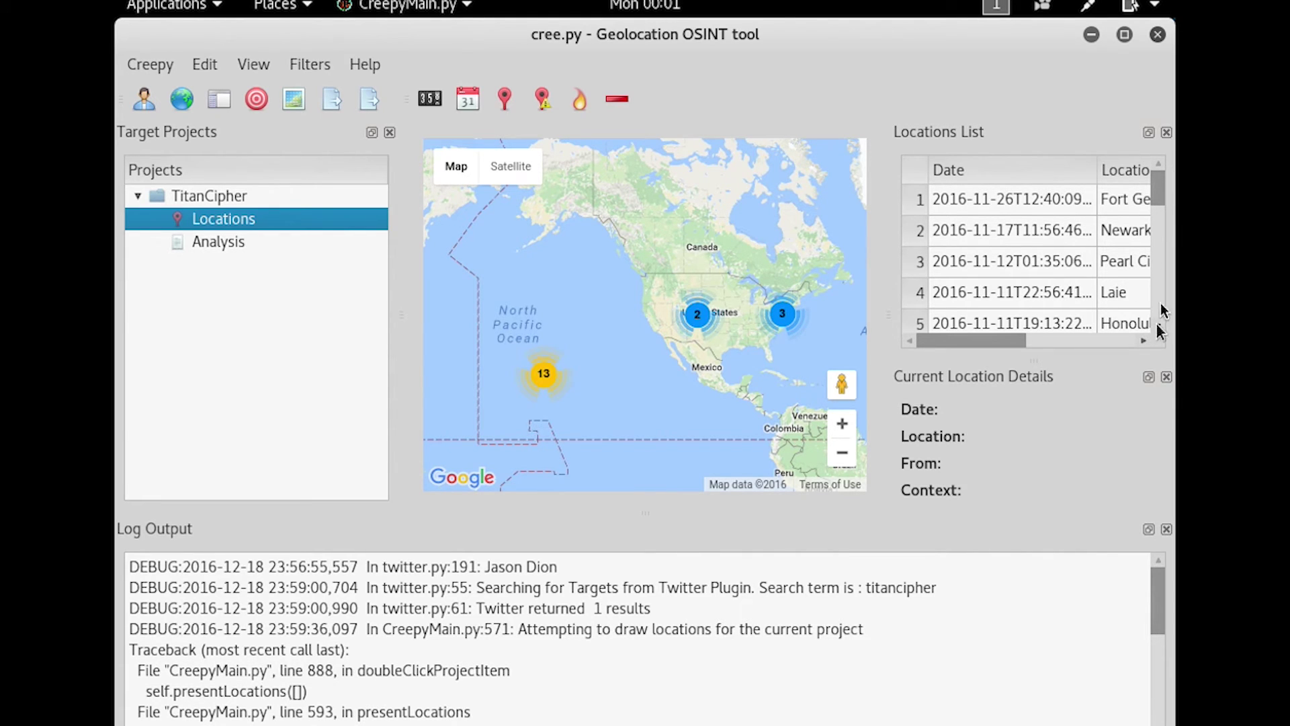
{"action": "left_click", "coordinate": [1115, 232]}
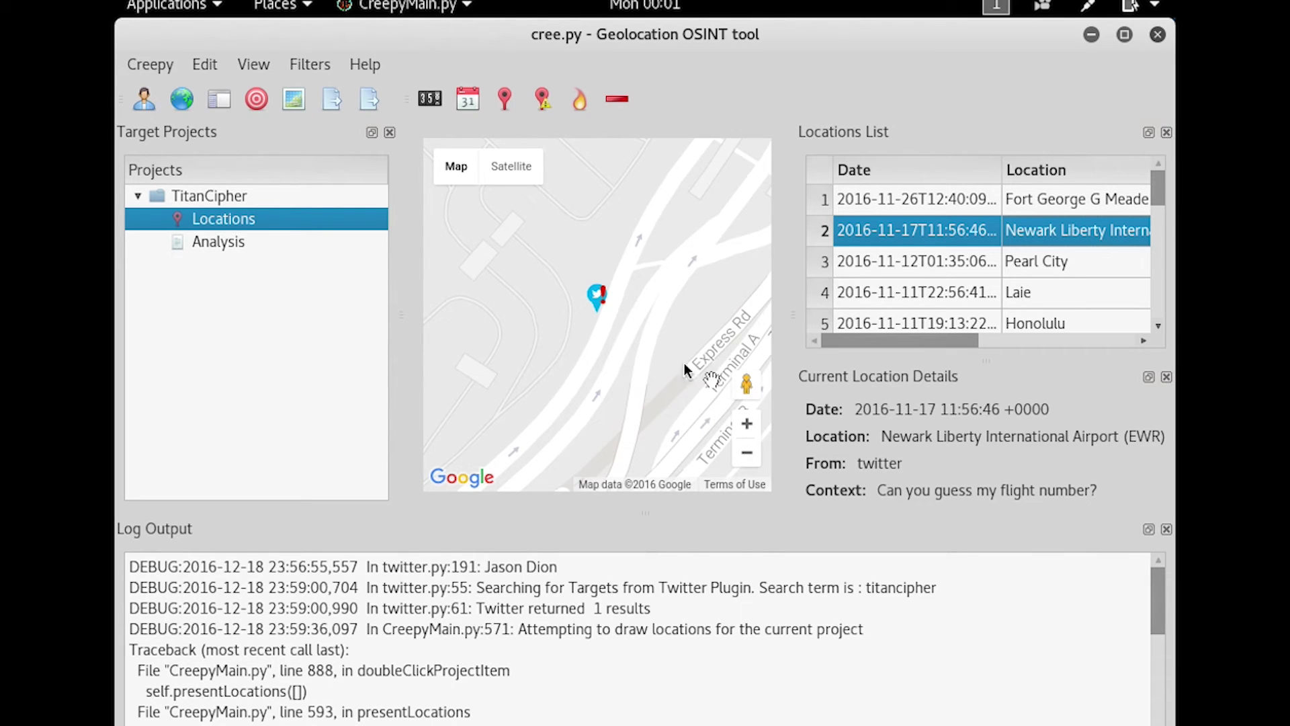
Open the Newark marker's tweet popup on the map and follow its original tweet link
{"action": "left_click", "coordinate": [595, 297]}
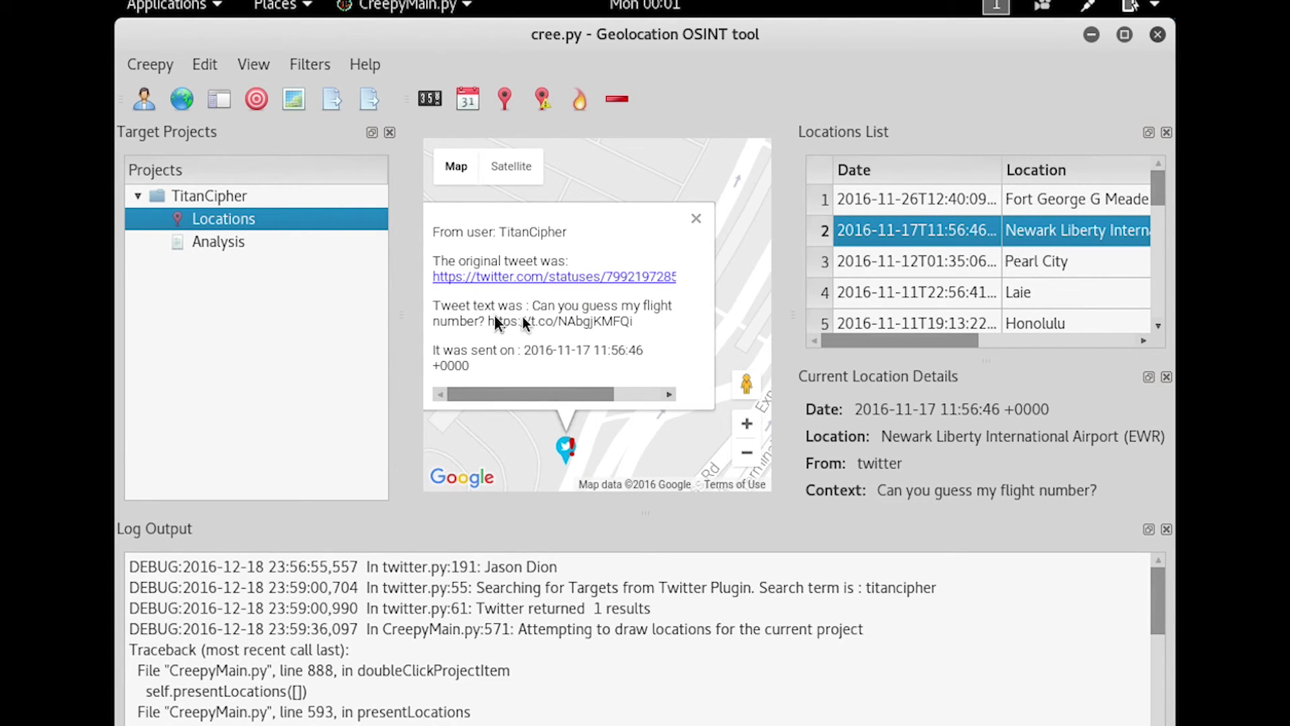
{"action": "left_click", "coordinate": [551, 276]}
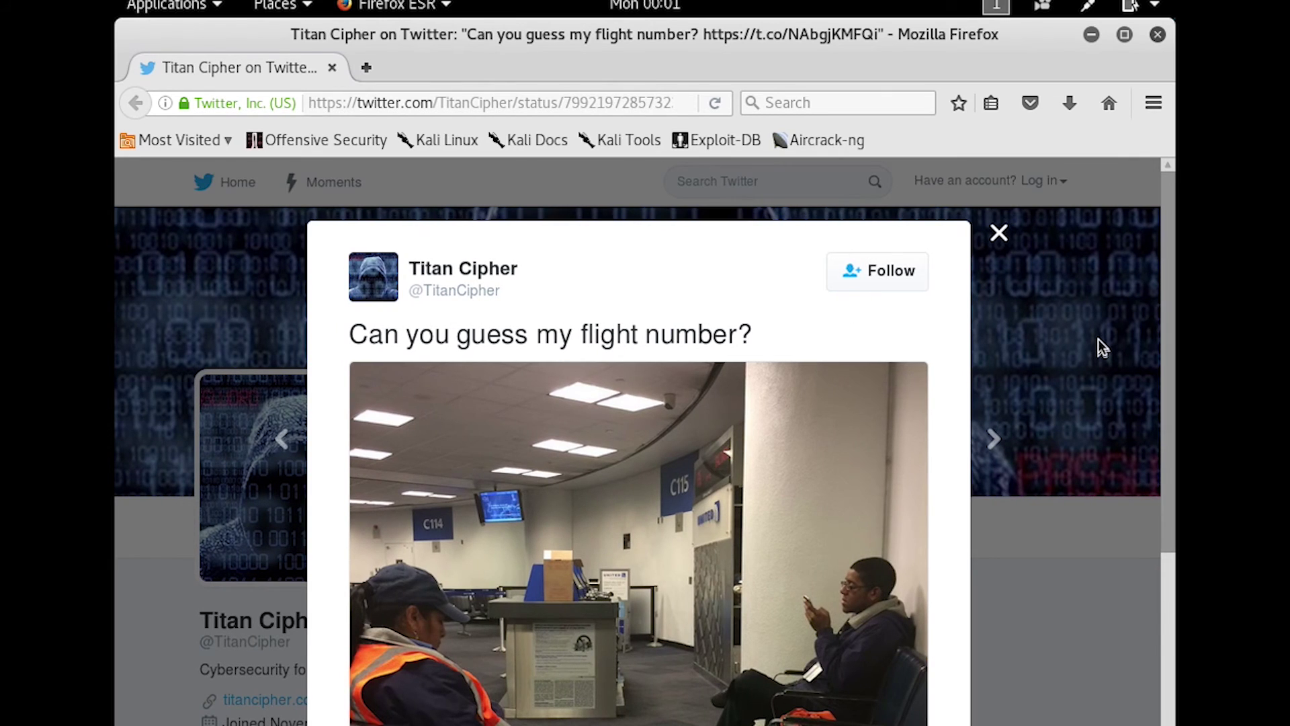
Scroll through the gate-photo tweet to its timestamp and Newark Liberty International Airport tag
{"action": "scroll", "coordinate": [1098, 339], "scroll_direction": "down", "scroll_amount": 3}
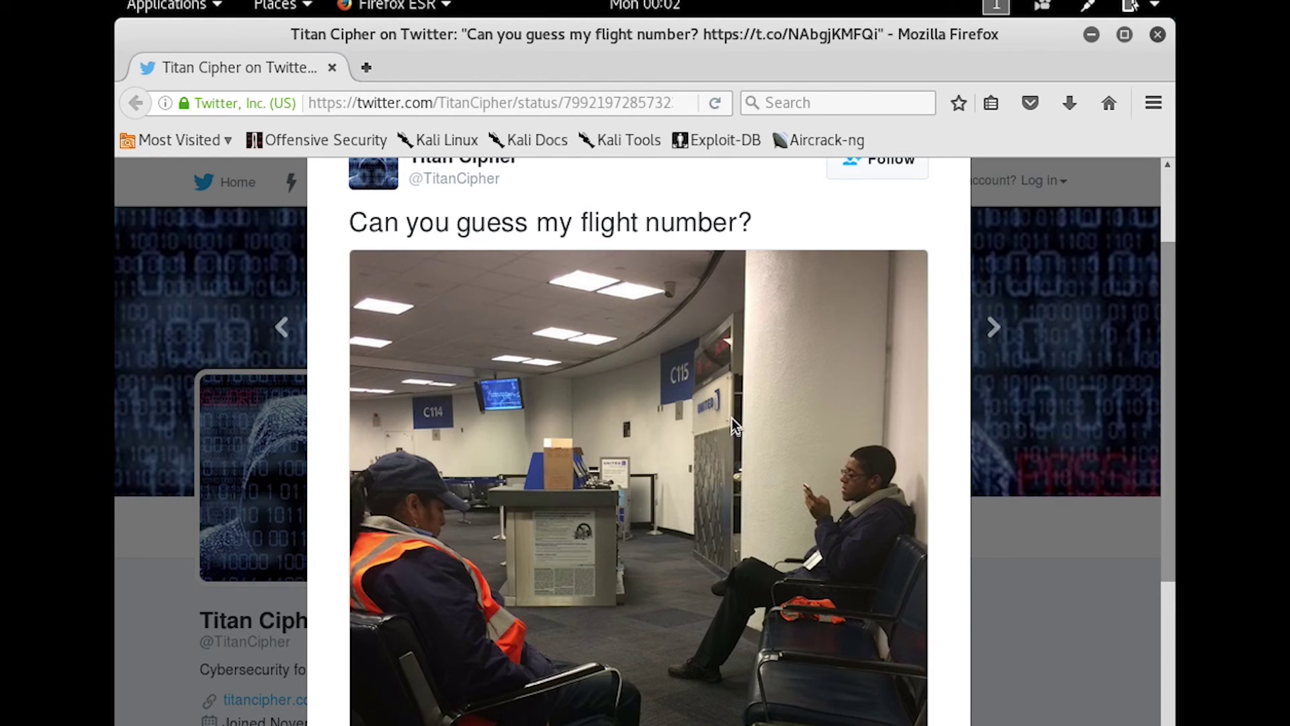
{"action": "scroll", "coordinate": [740, 449], "scroll_direction": "down", "scroll_amount": 5}
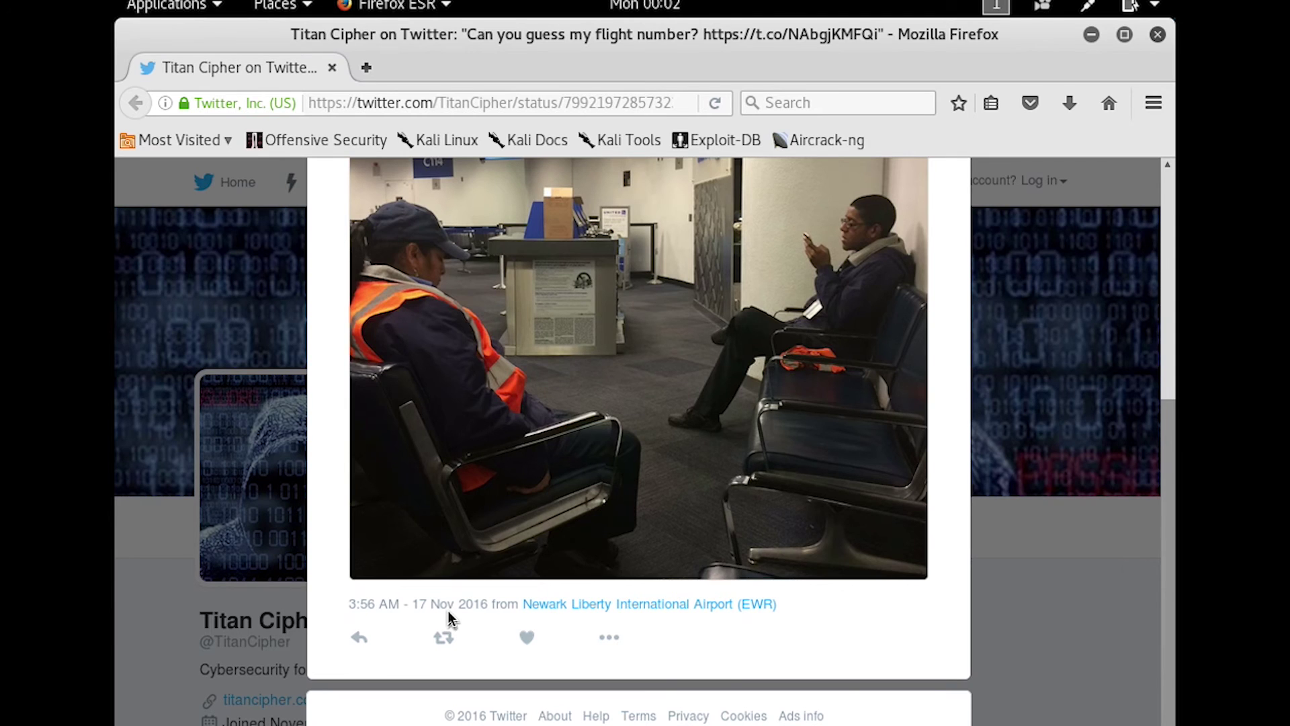
{"action": "scroll", "coordinate": [448, 611], "scroll_direction": "up", "scroll_amount": 2}
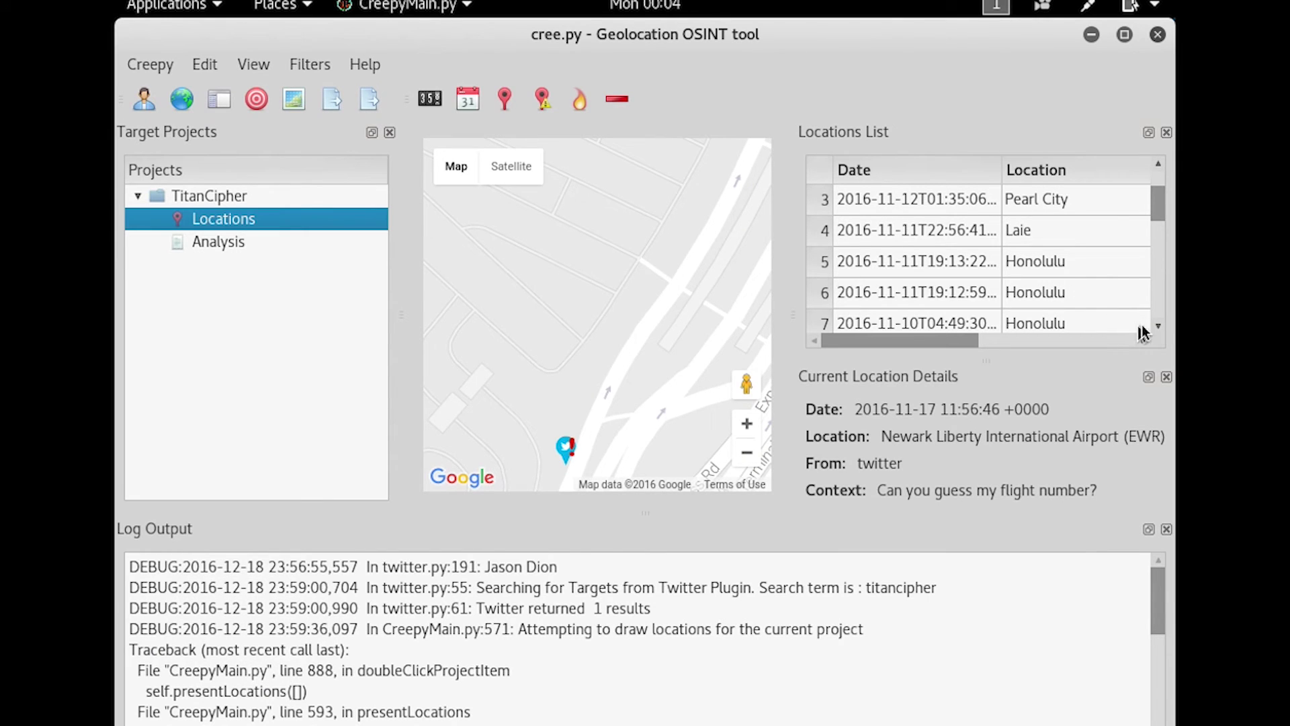
Select the November 10 Honolulu tweet in the Locations List
{"action": "left_click", "coordinate": [1158, 327]}
{"action": "left_click", "coordinate": [1158, 328]}
{"action": "left_click", "coordinate": [1158, 327]}
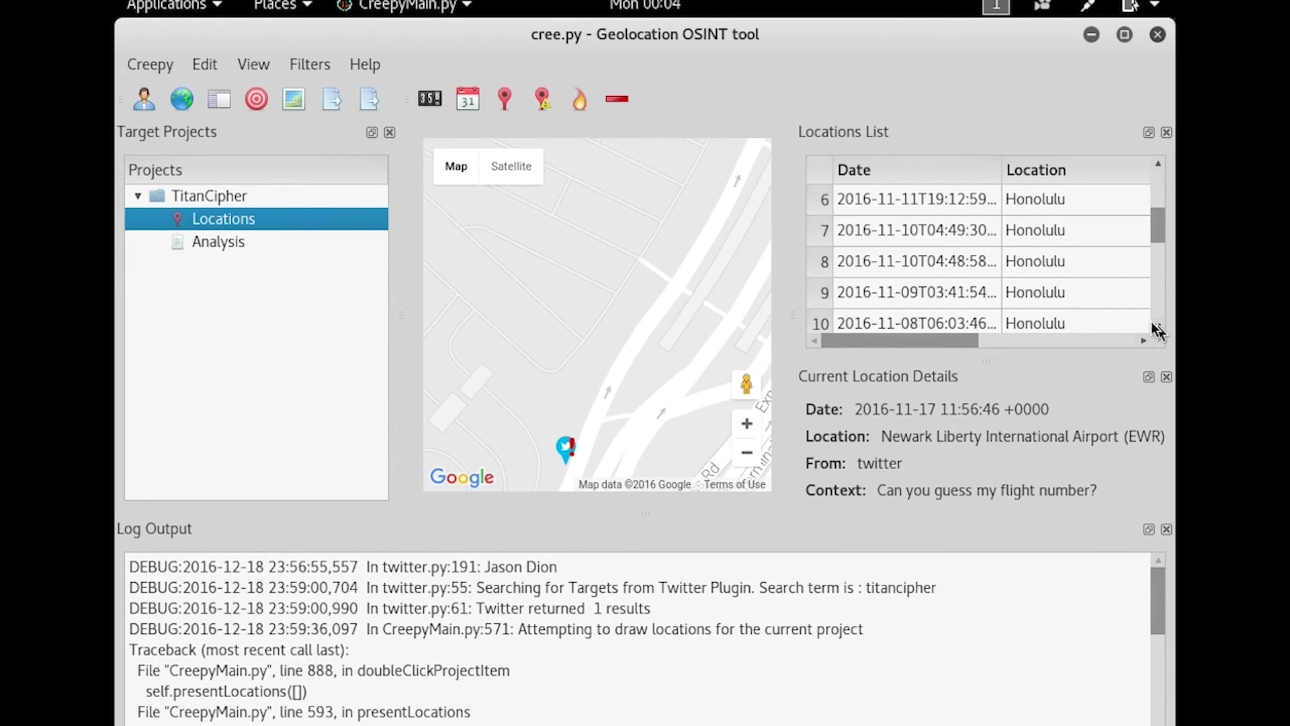
{"action": "left_click", "coordinate": [1019, 260]}
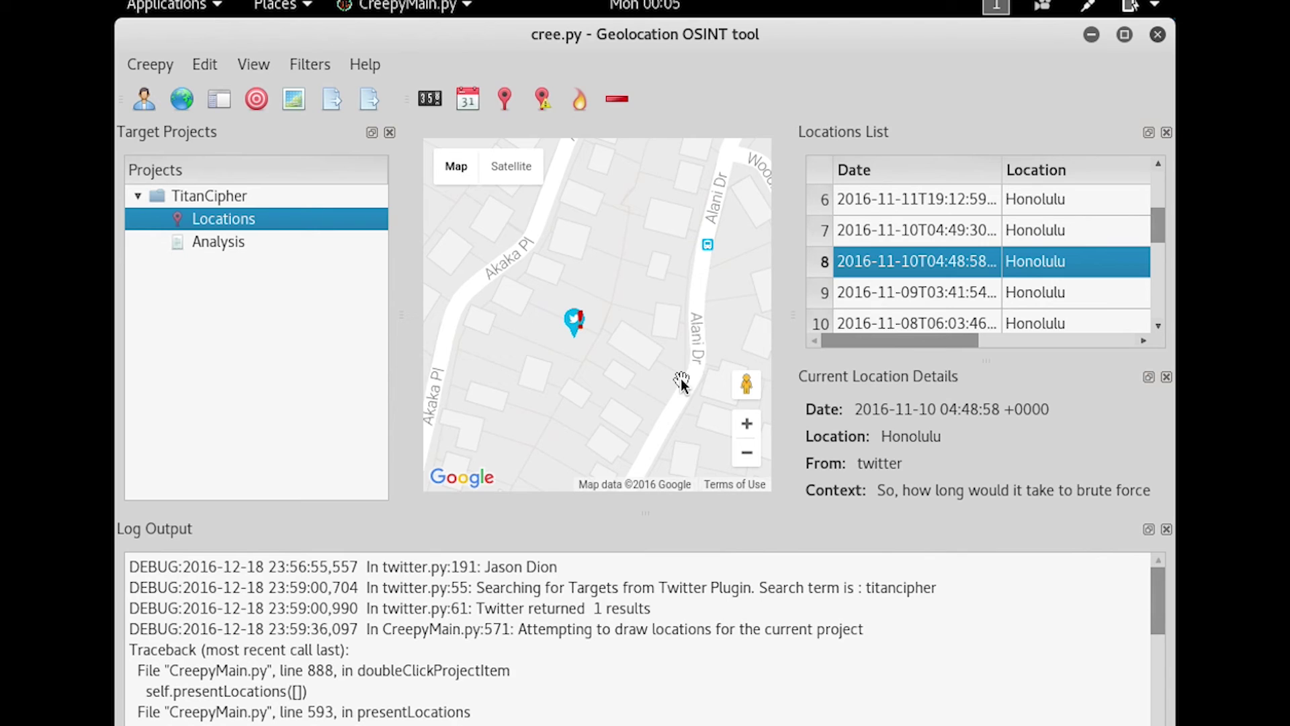
Zoom the map out to east Oahu and open the Waikiki marker's original tweet link
{"action": "left_click", "coordinate": [747, 452]}
{"action": "left_click", "coordinate": [747, 452]}
{"action": "left_click", "coordinate": [747, 453]}
{"action": "left_click", "coordinate": [748, 456]}
{"action": "left_click", "coordinate": [747, 457]}
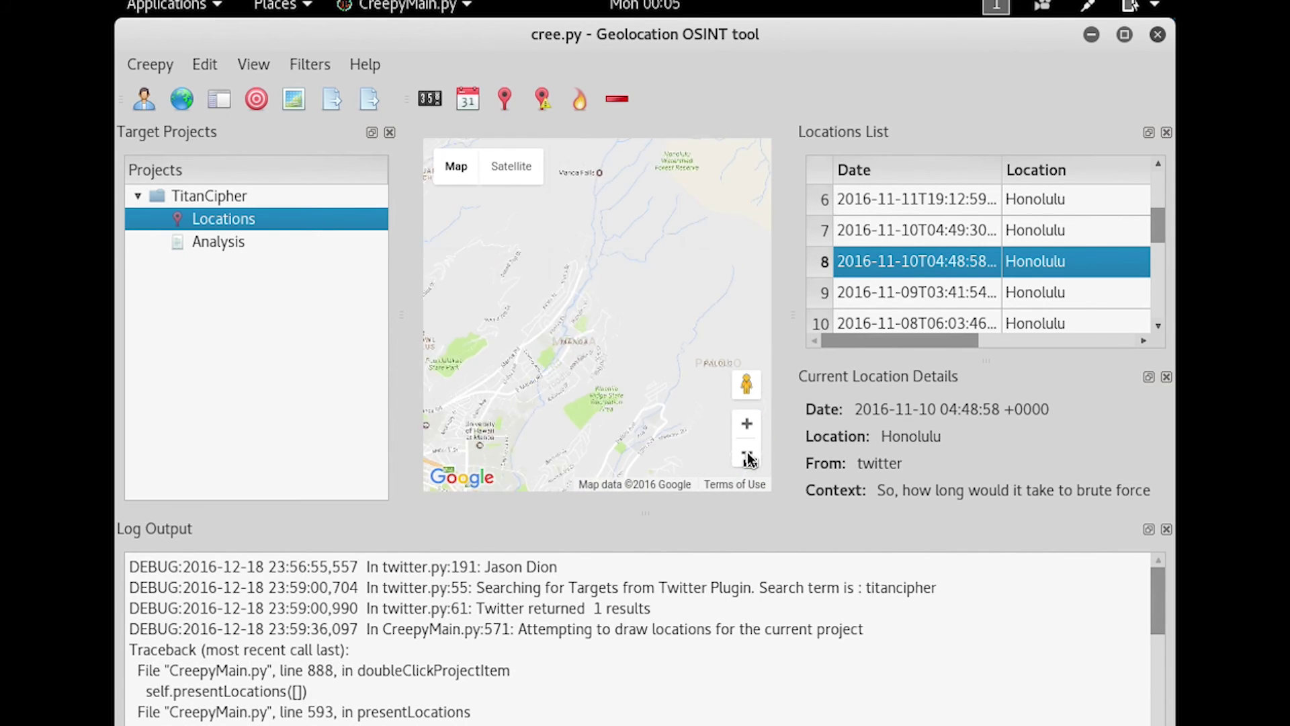
{"action": "left_click", "coordinate": [747, 457]}
{"action": "left_click", "coordinate": [747, 457]}
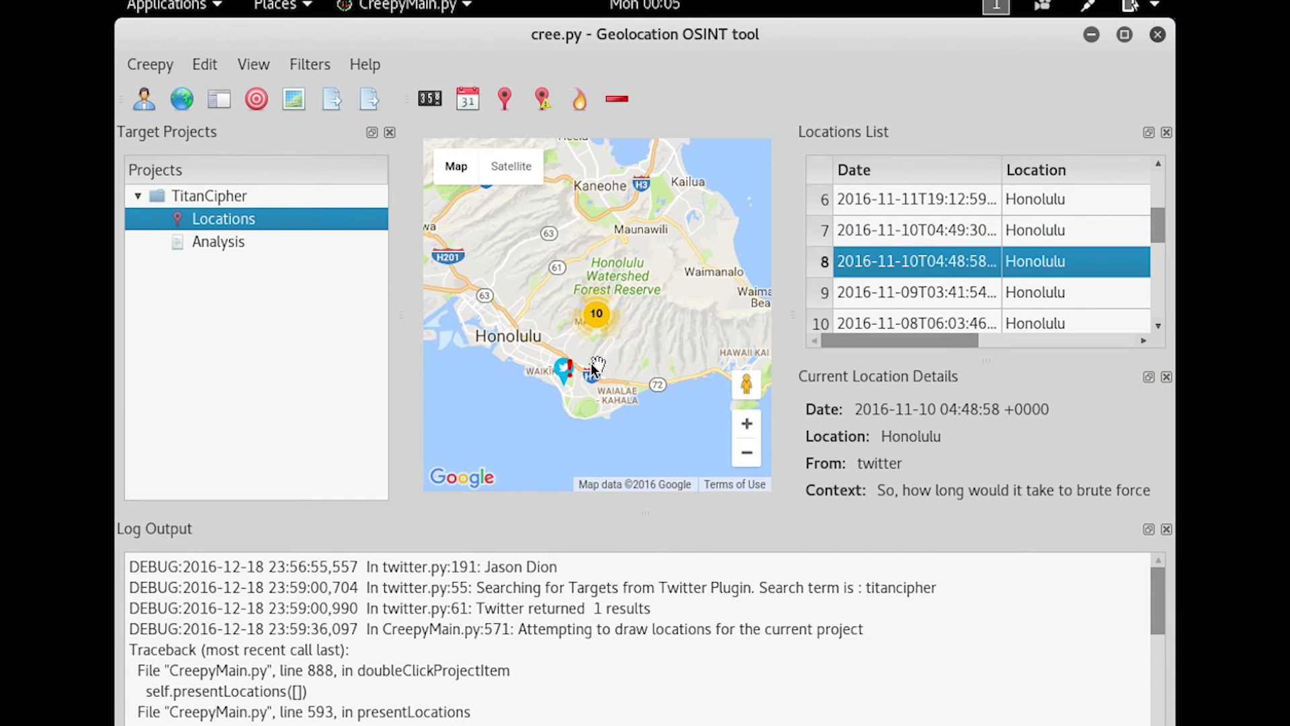
{"action": "left_click", "coordinate": [563, 369]}
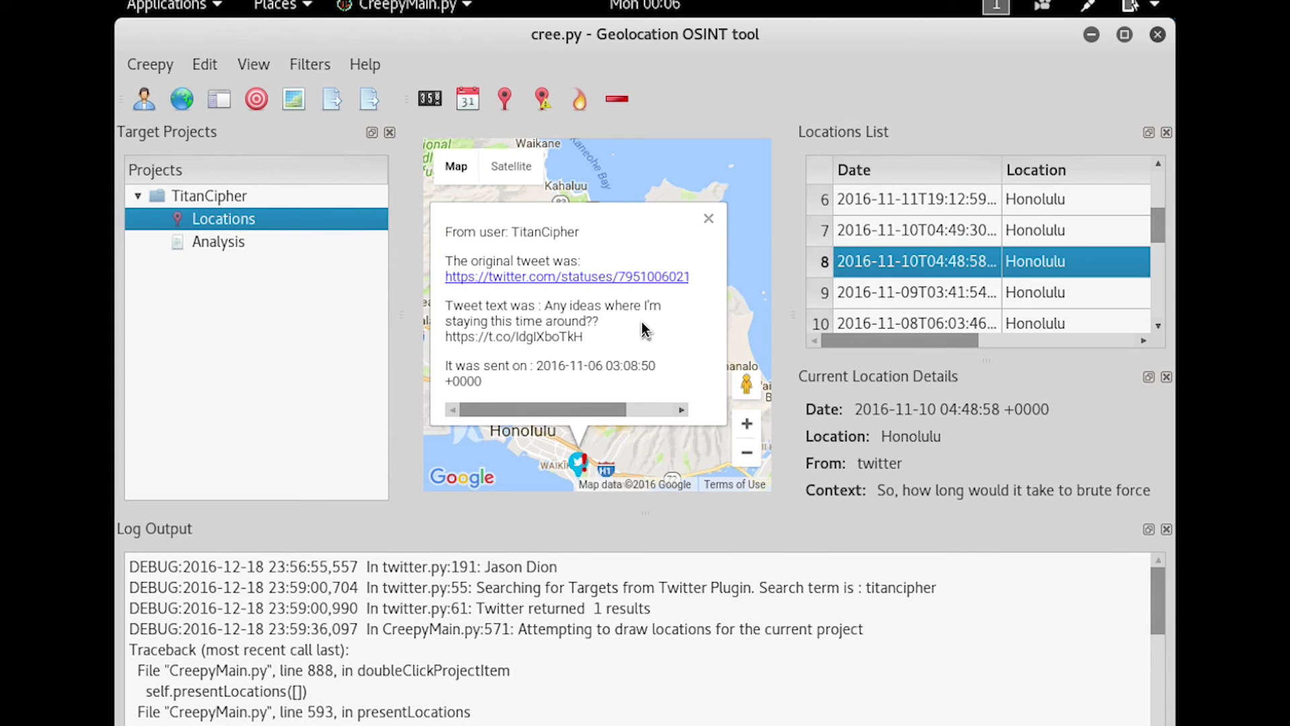
{"action": "left_click", "coordinate": [582, 285]}
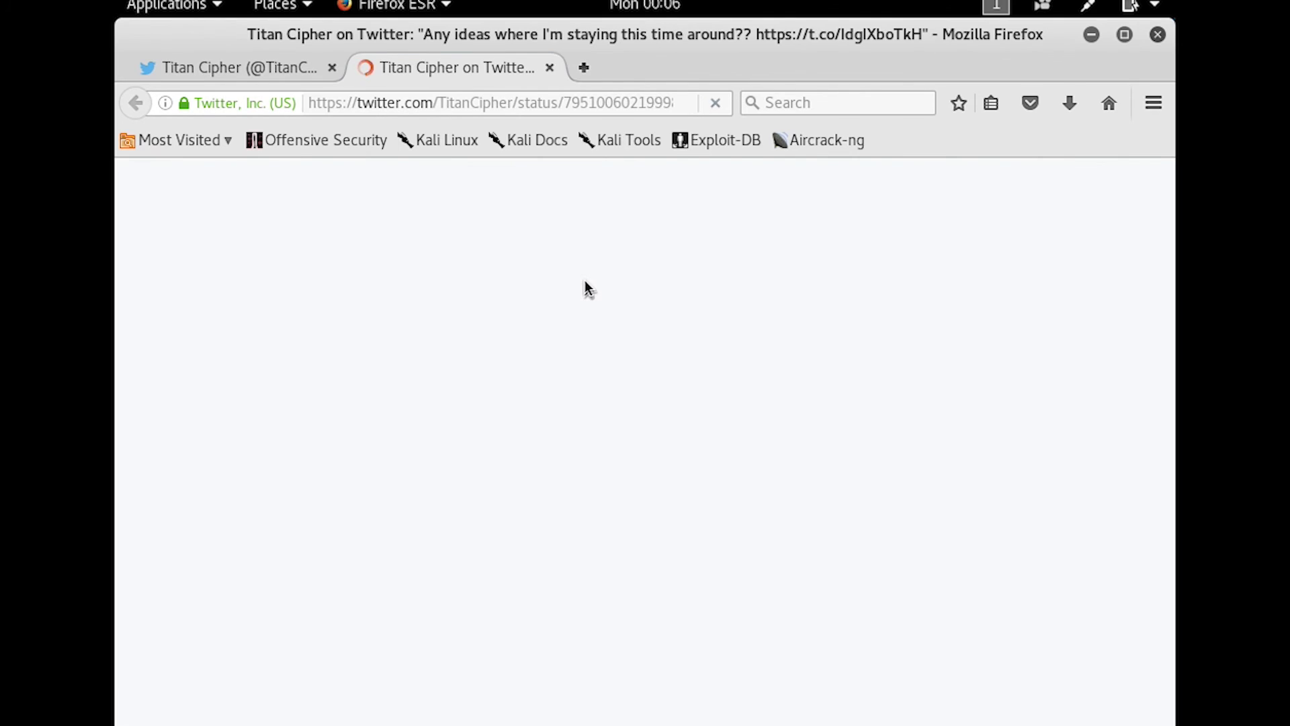
Scroll down the Honolulu tweet to view its hotel lobby waterfall photo
{"action": "scroll", "coordinate": [748, 352], "scroll_direction": "down", "scroll_amount": 3}
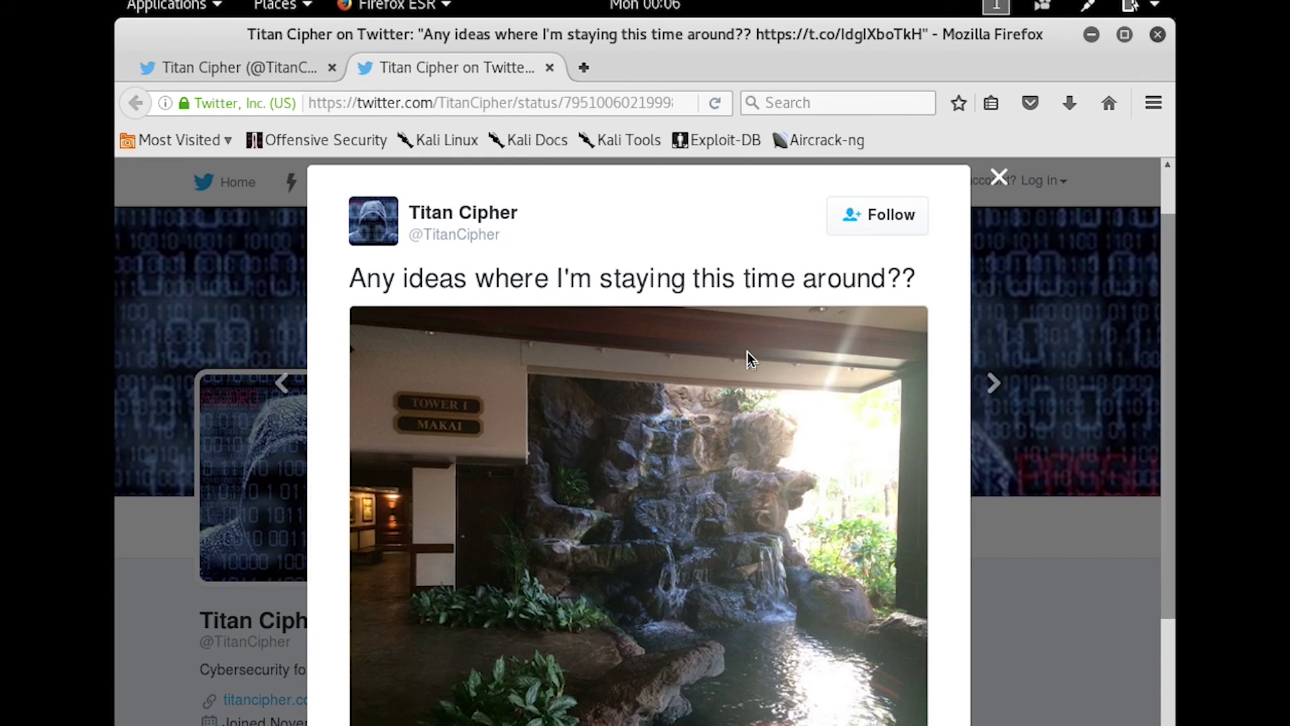